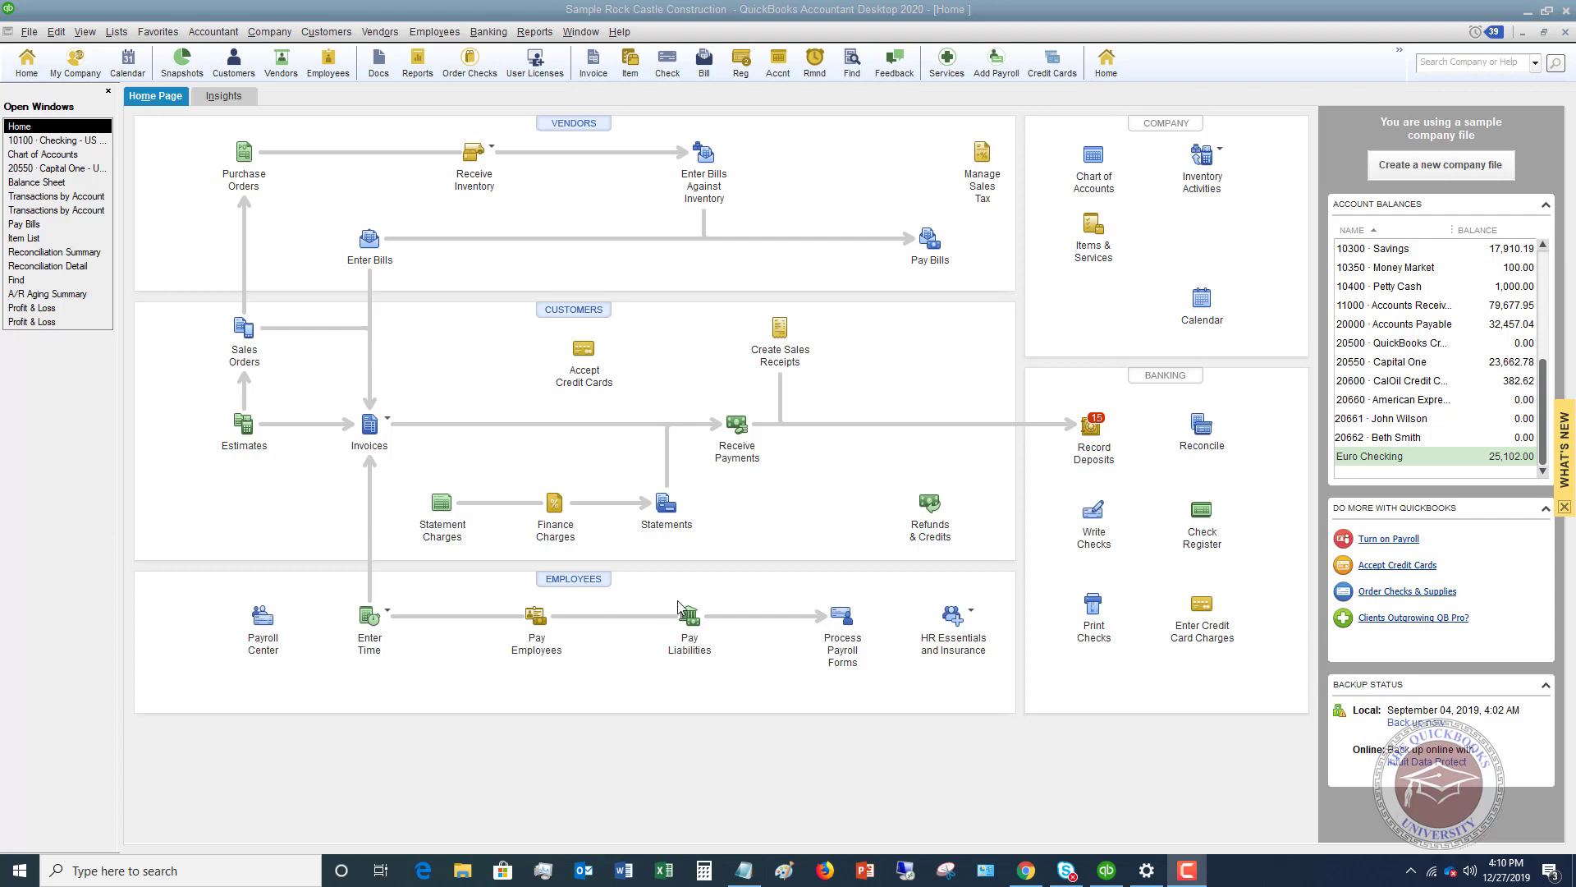
Step: Open the Report Center from the Reports menu to view Company & Financial reports
left_click(534, 33)
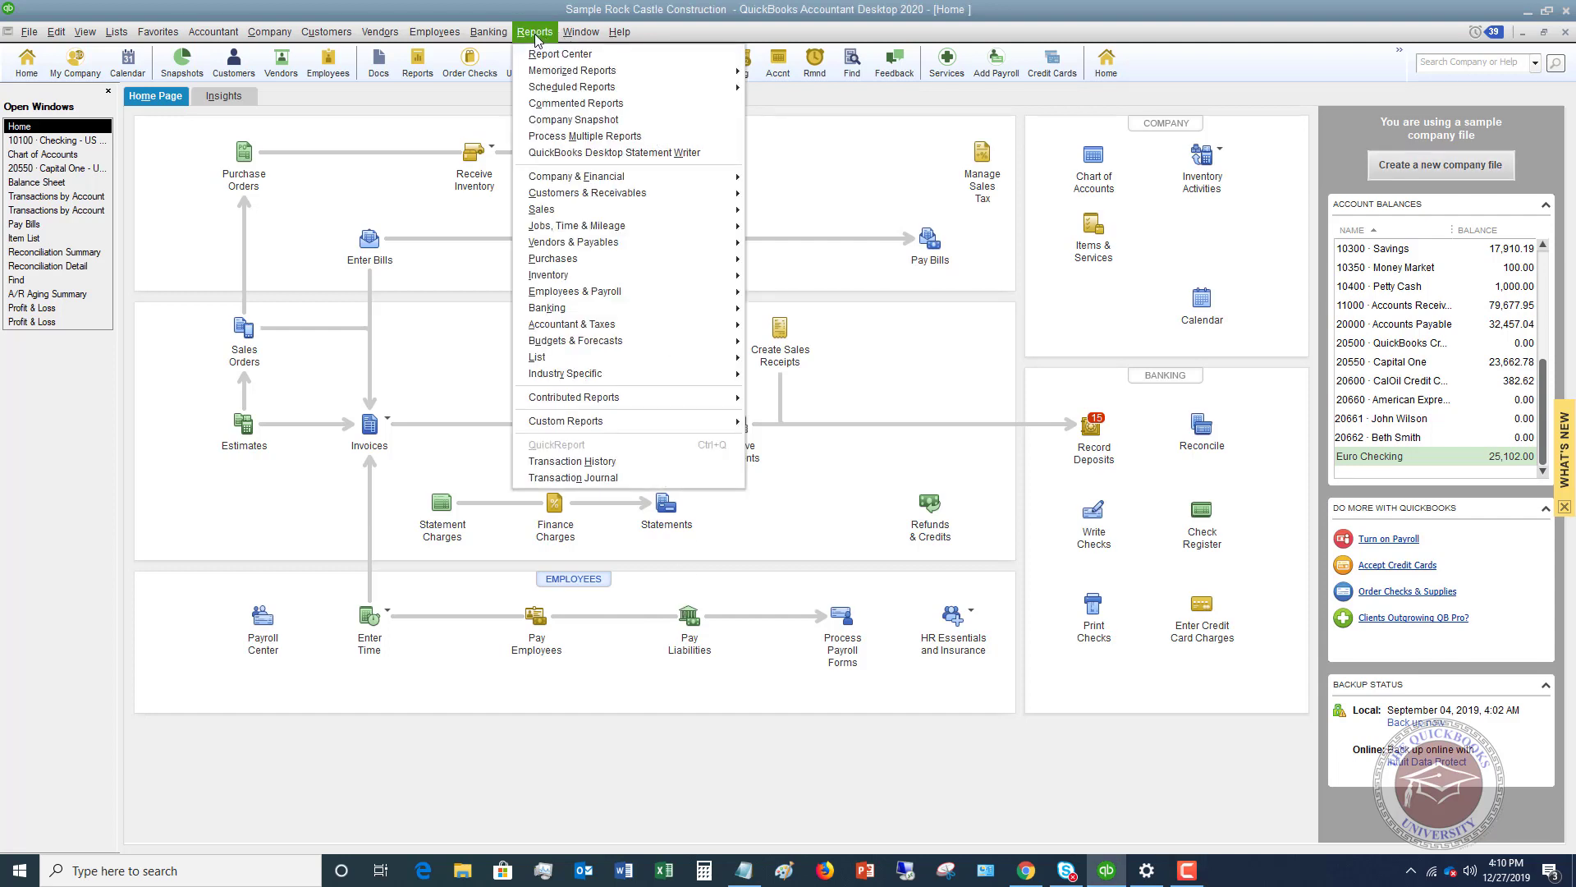
mouse_move(555, 182)
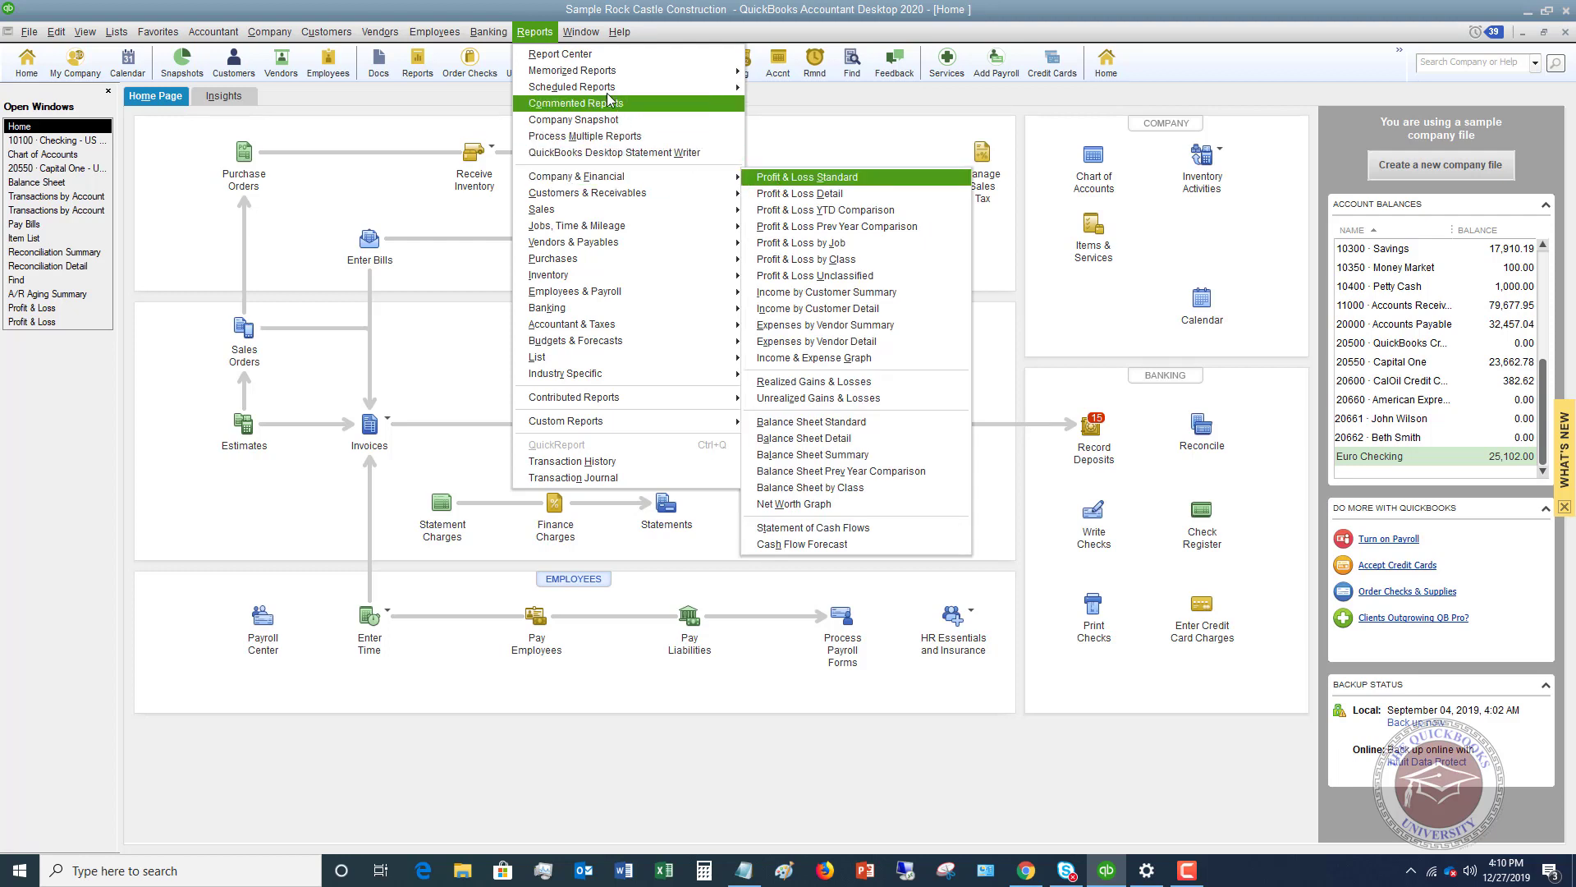
left_click(579, 55)
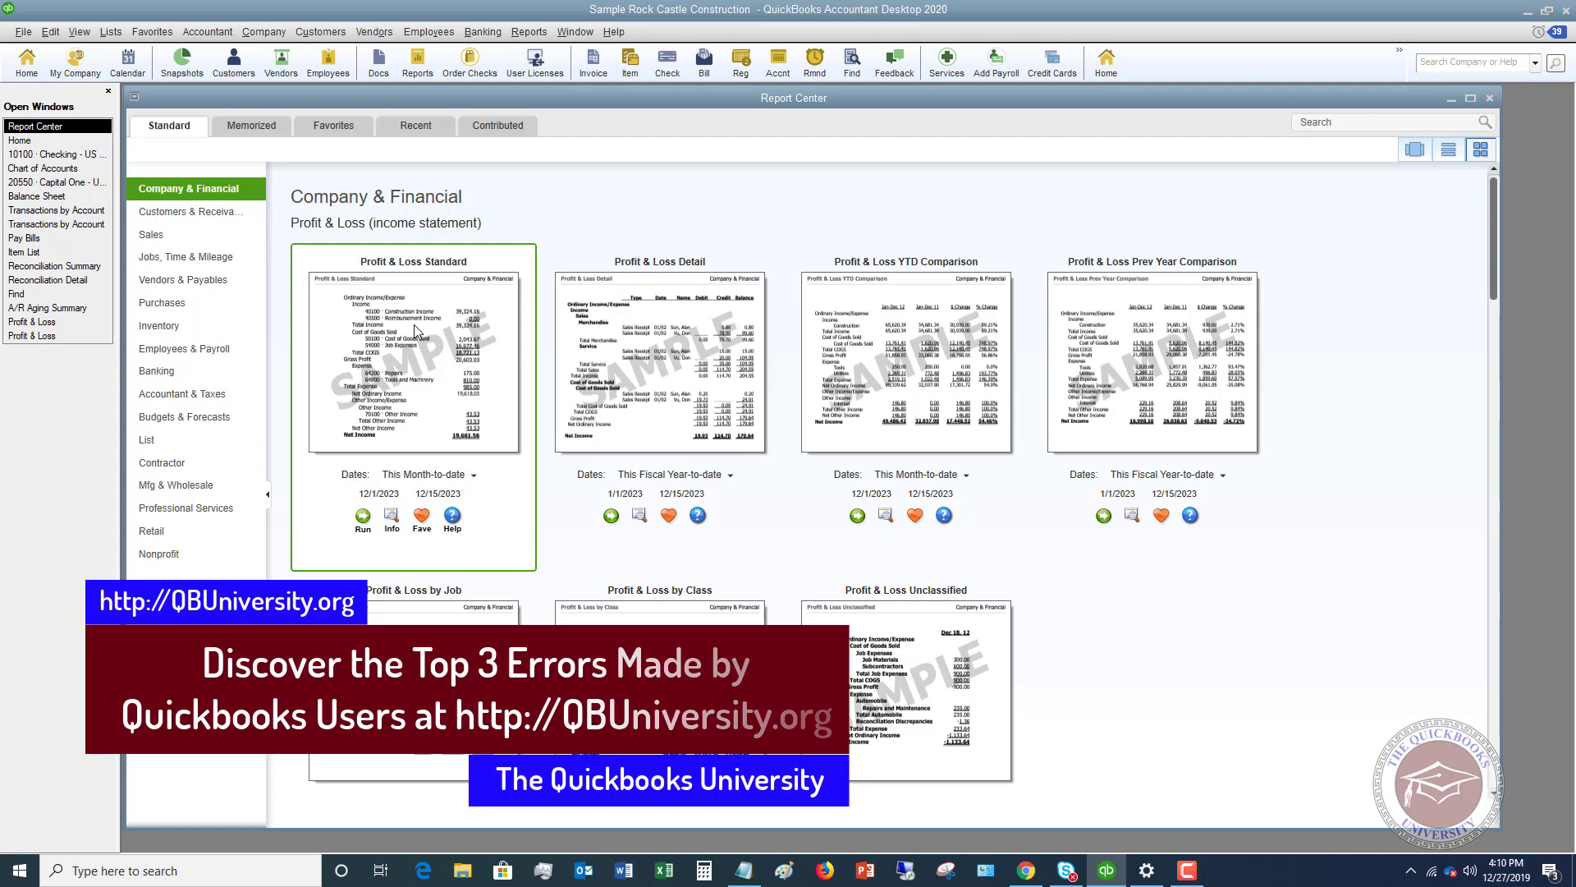
Step: Run Profit & Loss Standard with dates set to This Fiscal Year-to-date (Jan 1–Dec 15, 2023)
left_click(362, 517)
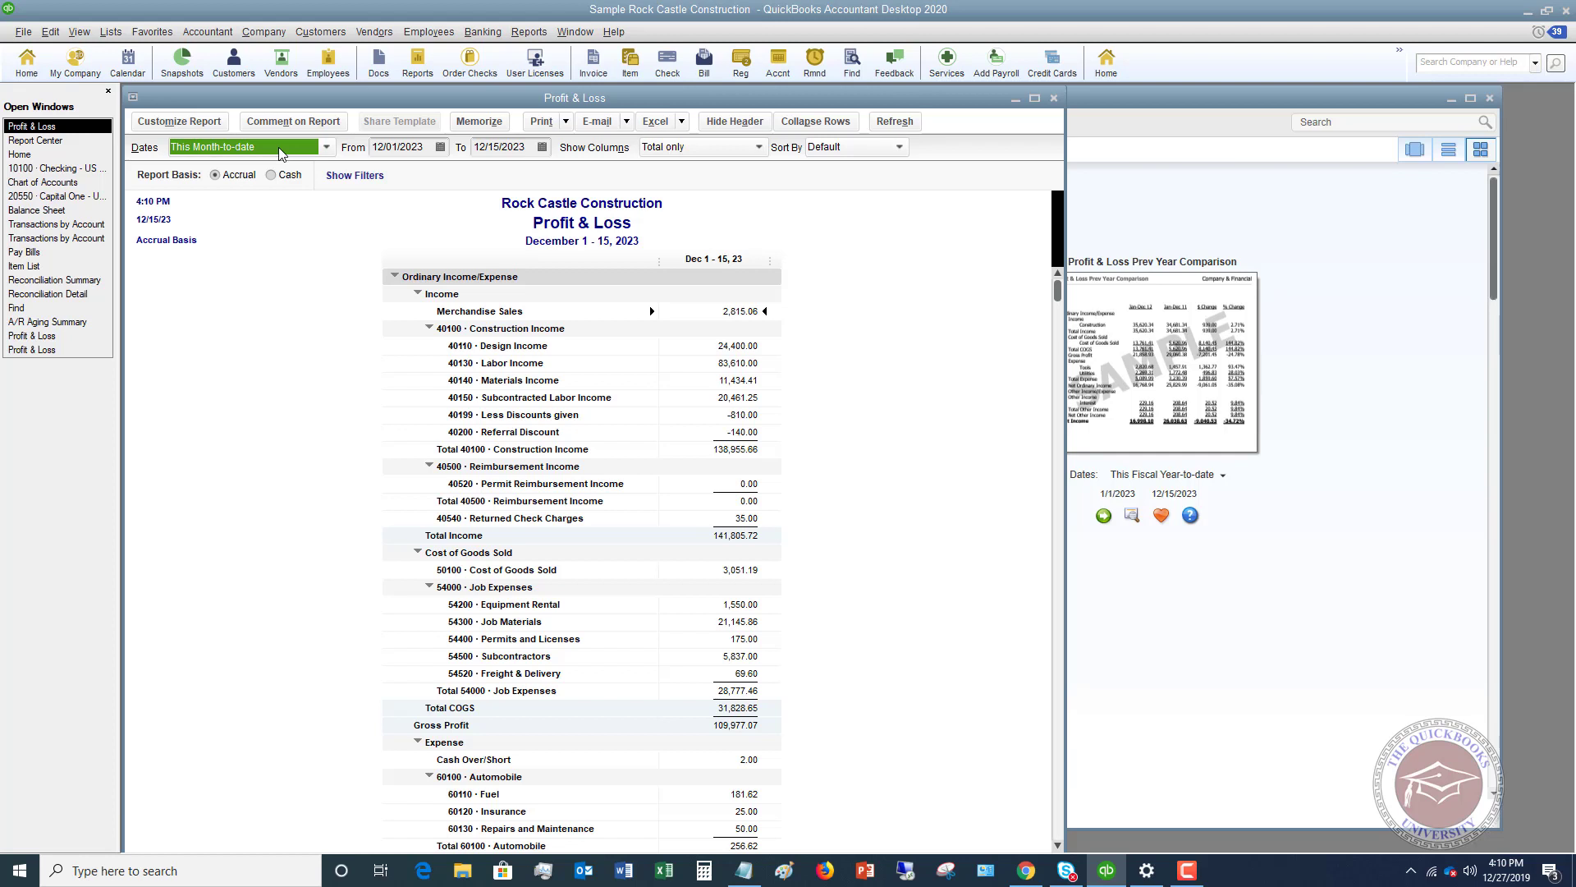
left_click(325, 149)
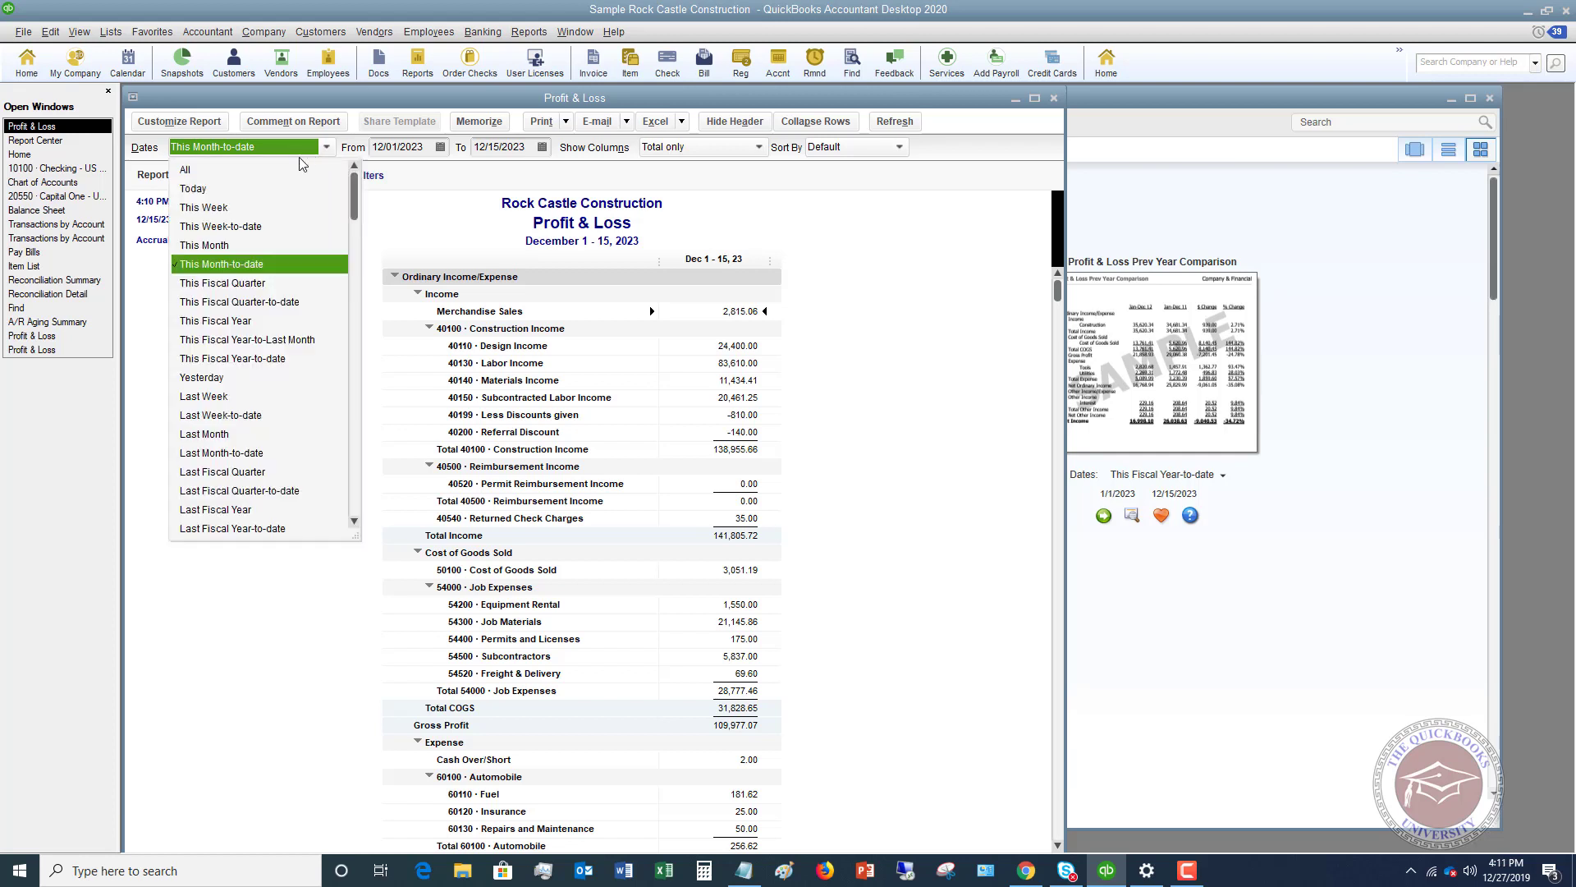
left_click(237, 358)
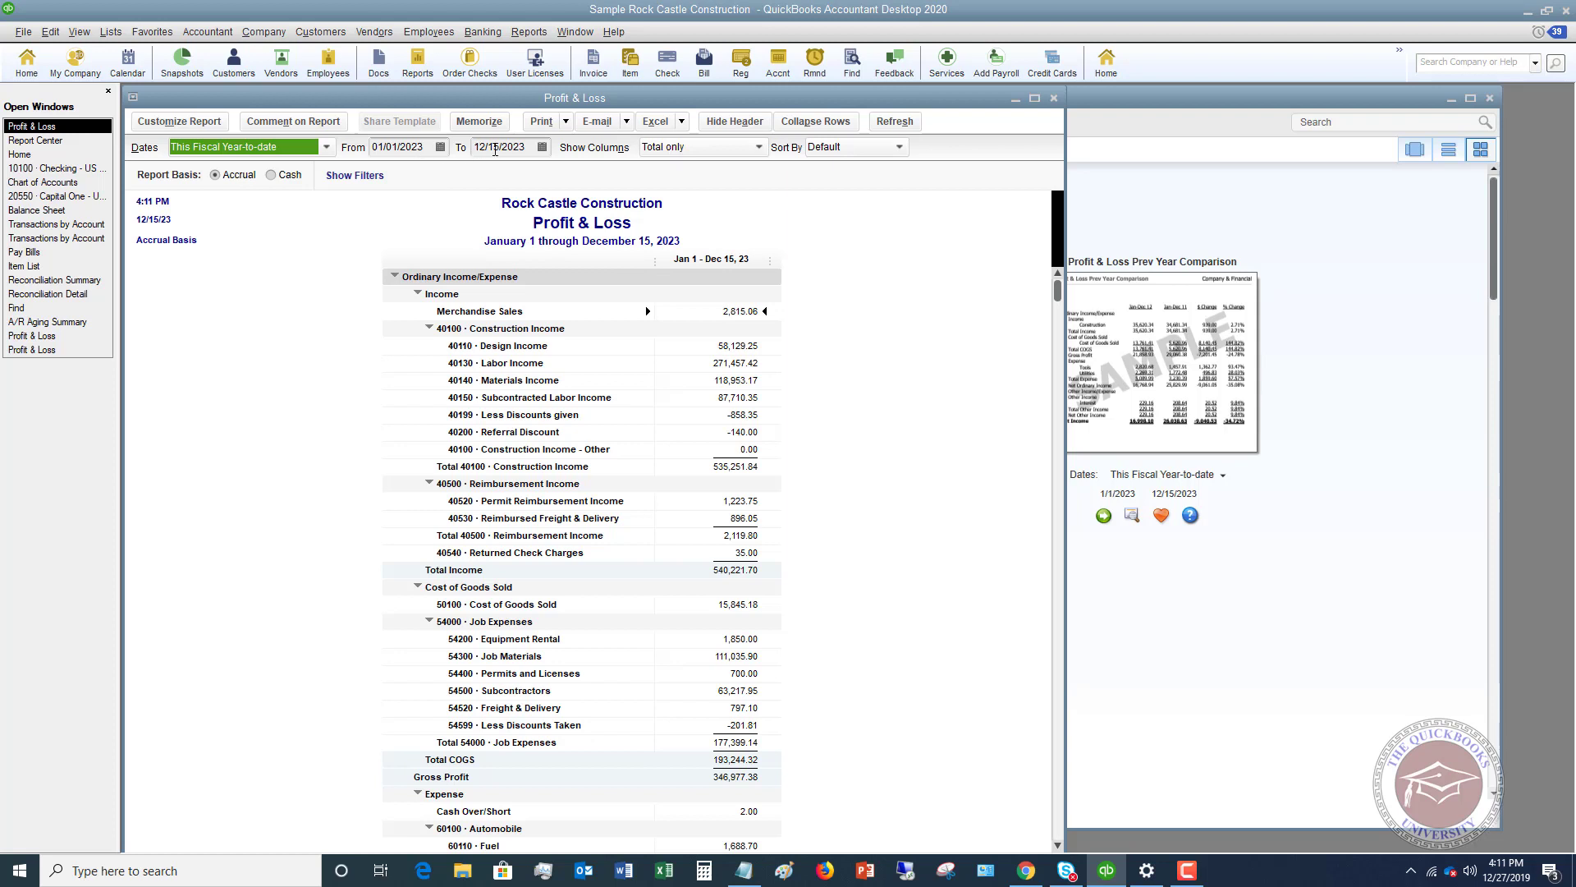
Step: Try Month columns, revert Show Columns to Total only, and maximize the report window
left_click(707, 148)
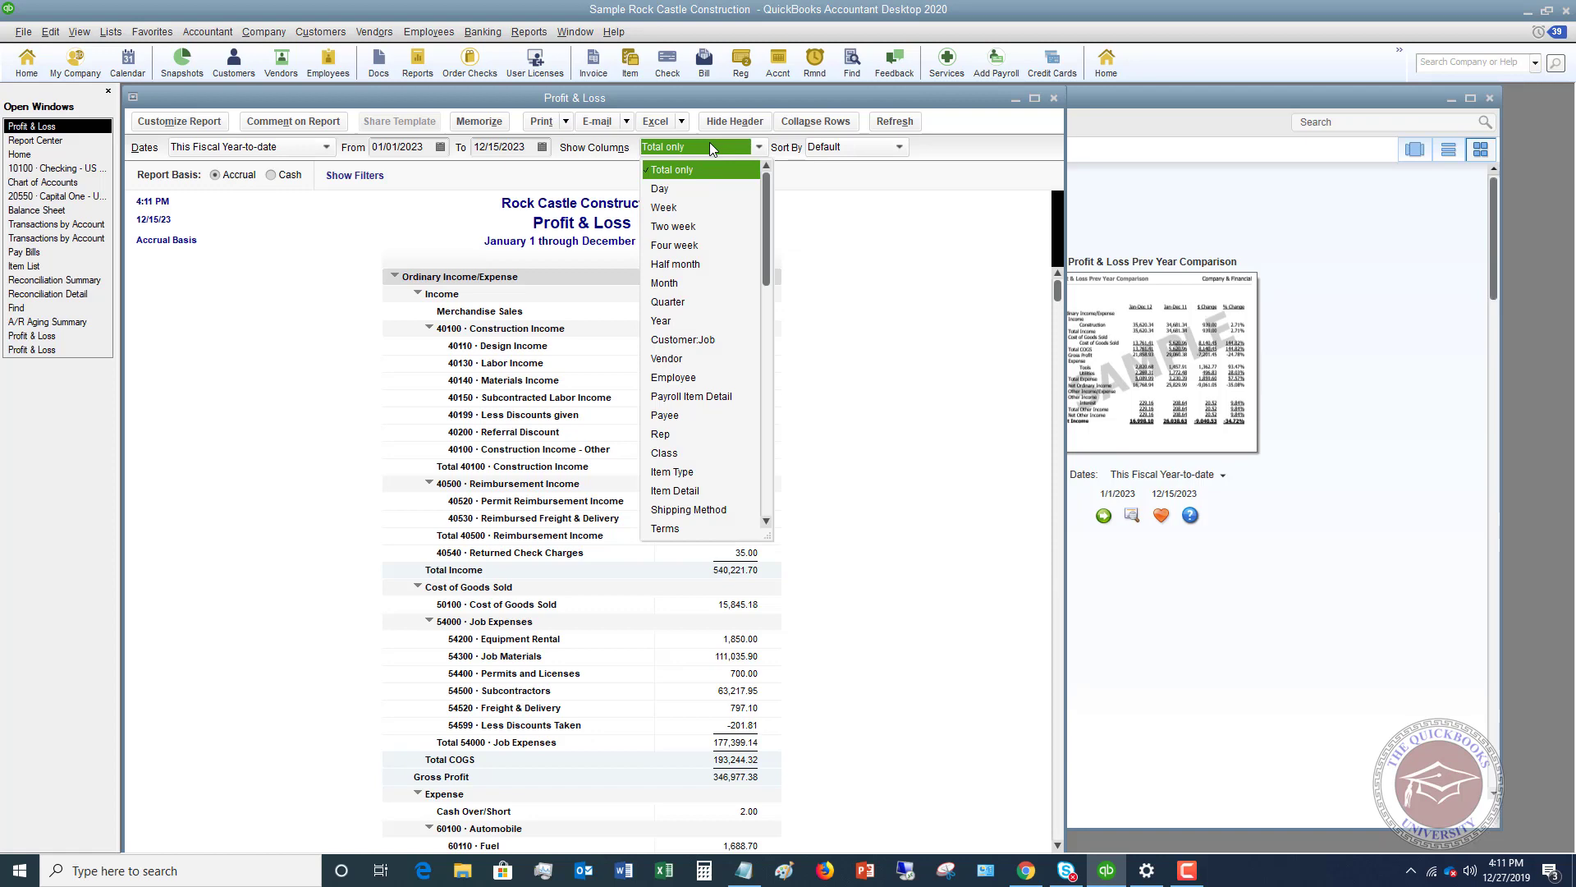
left_click(666, 282)
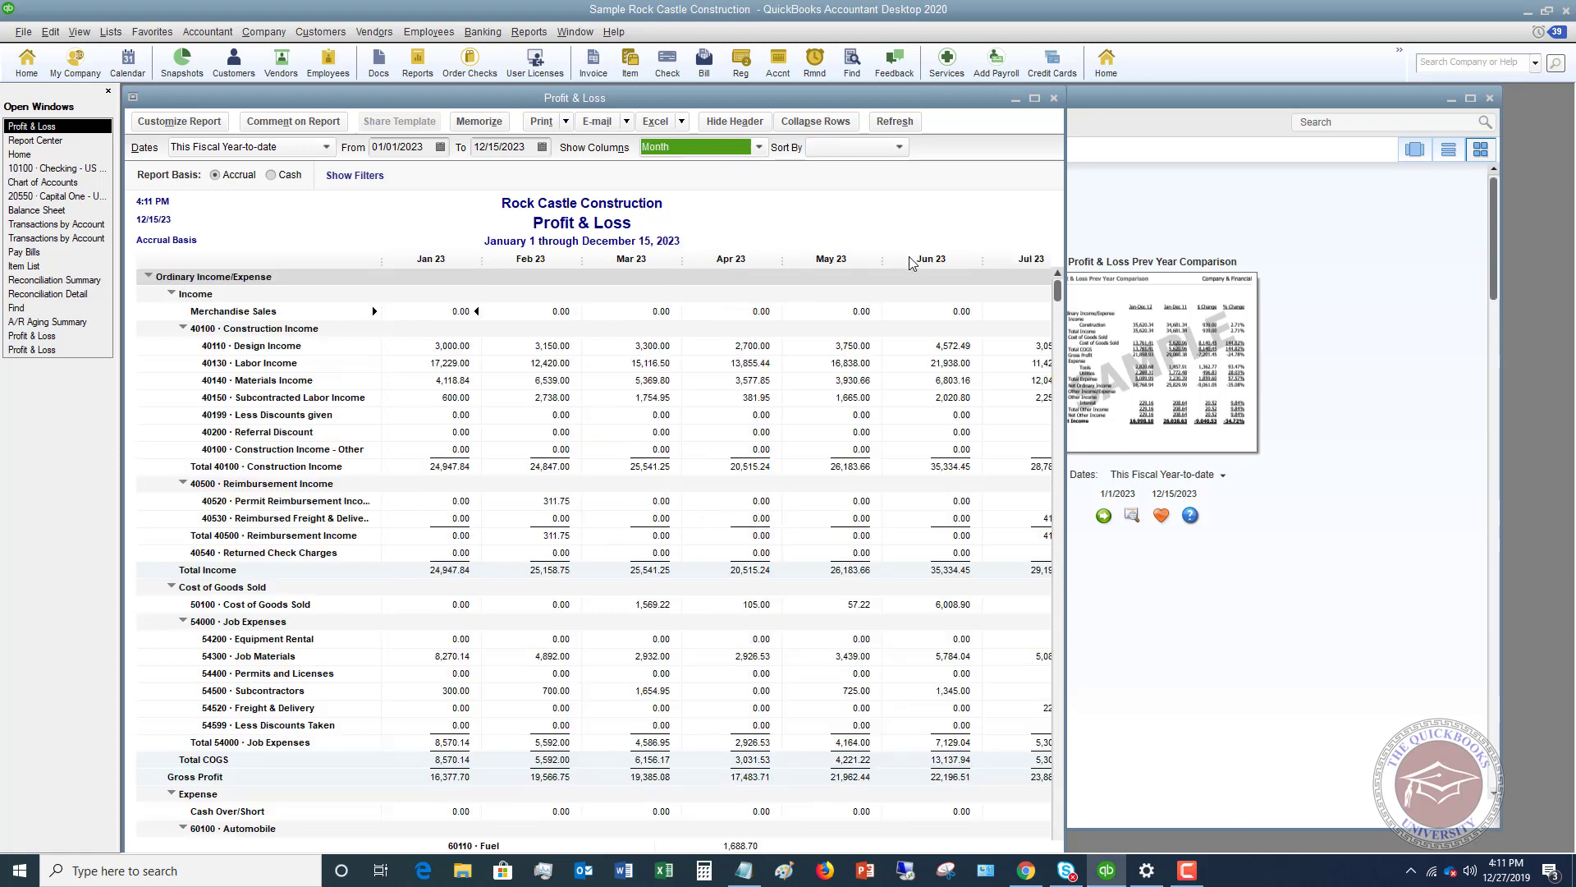
left_click(681, 154)
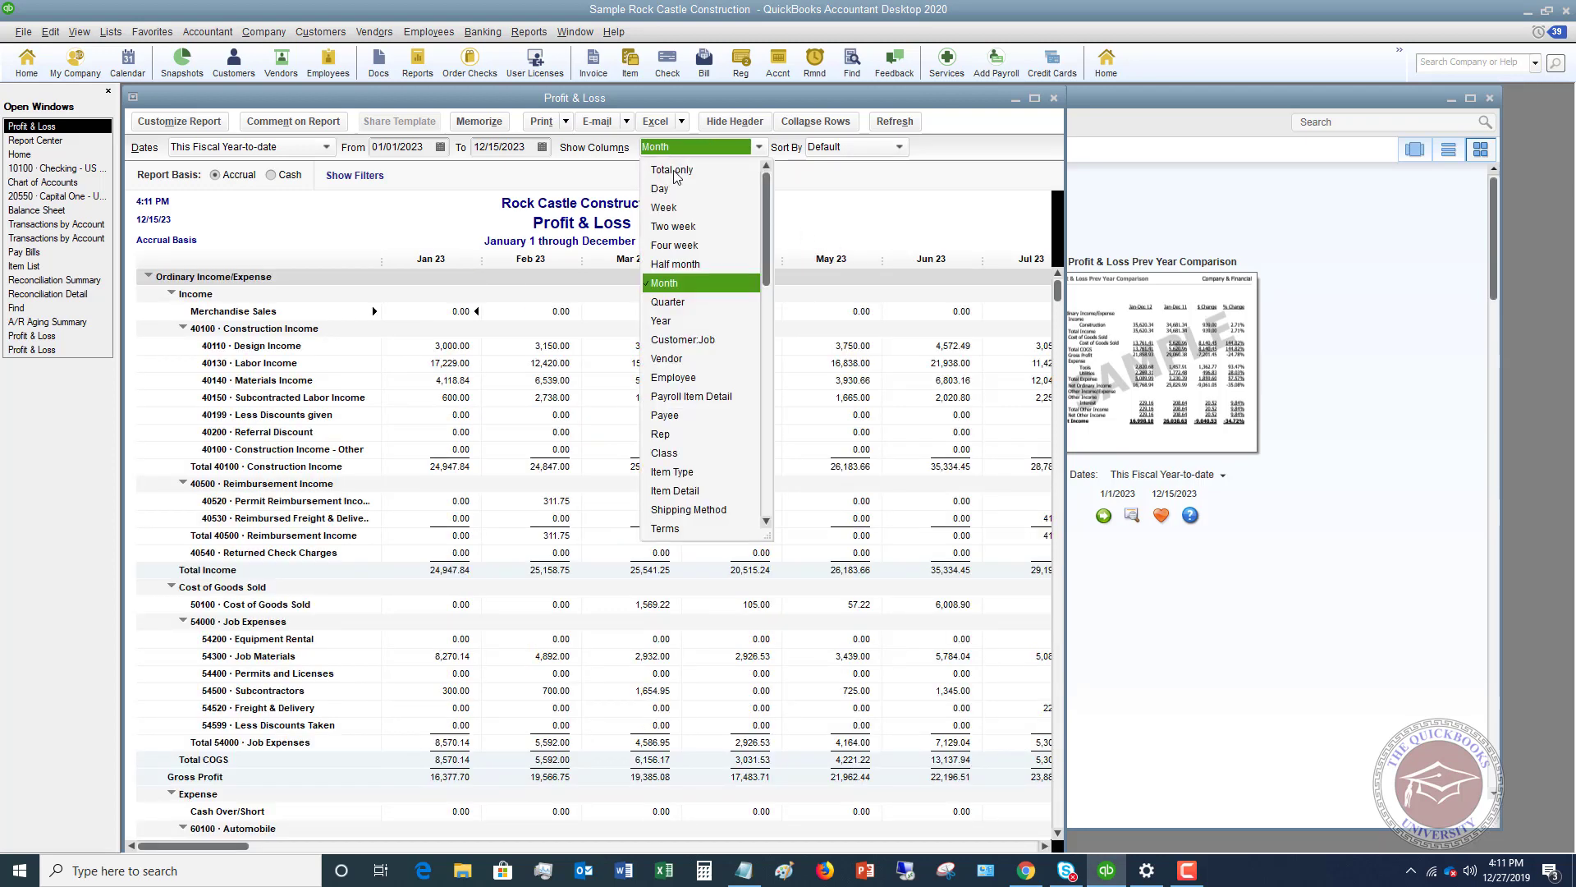
left_click(671, 170)
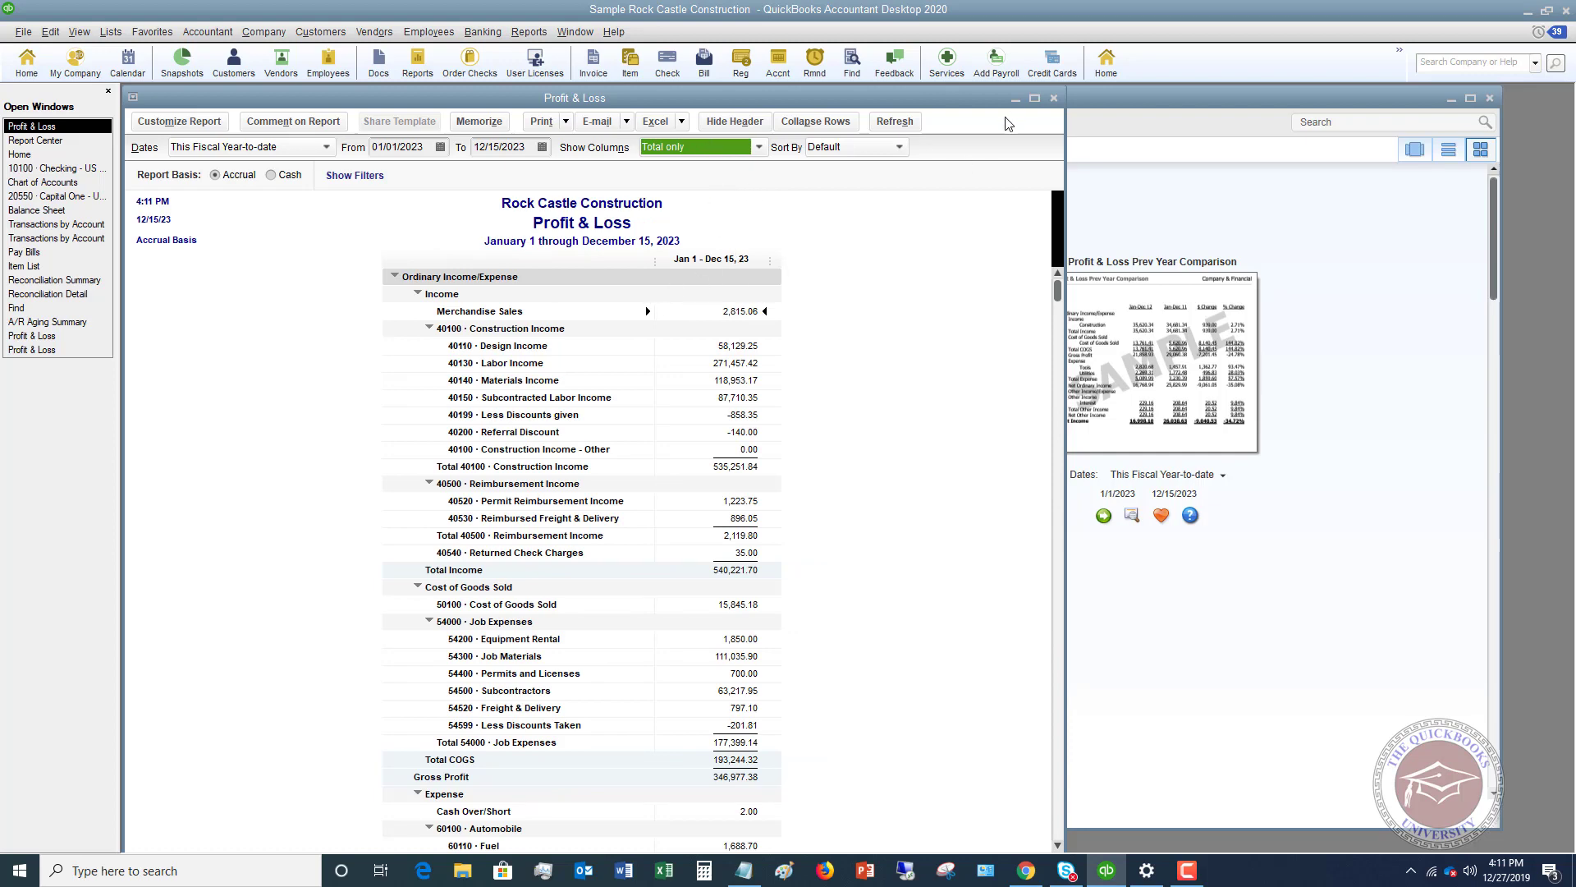
left_click(1034, 98)
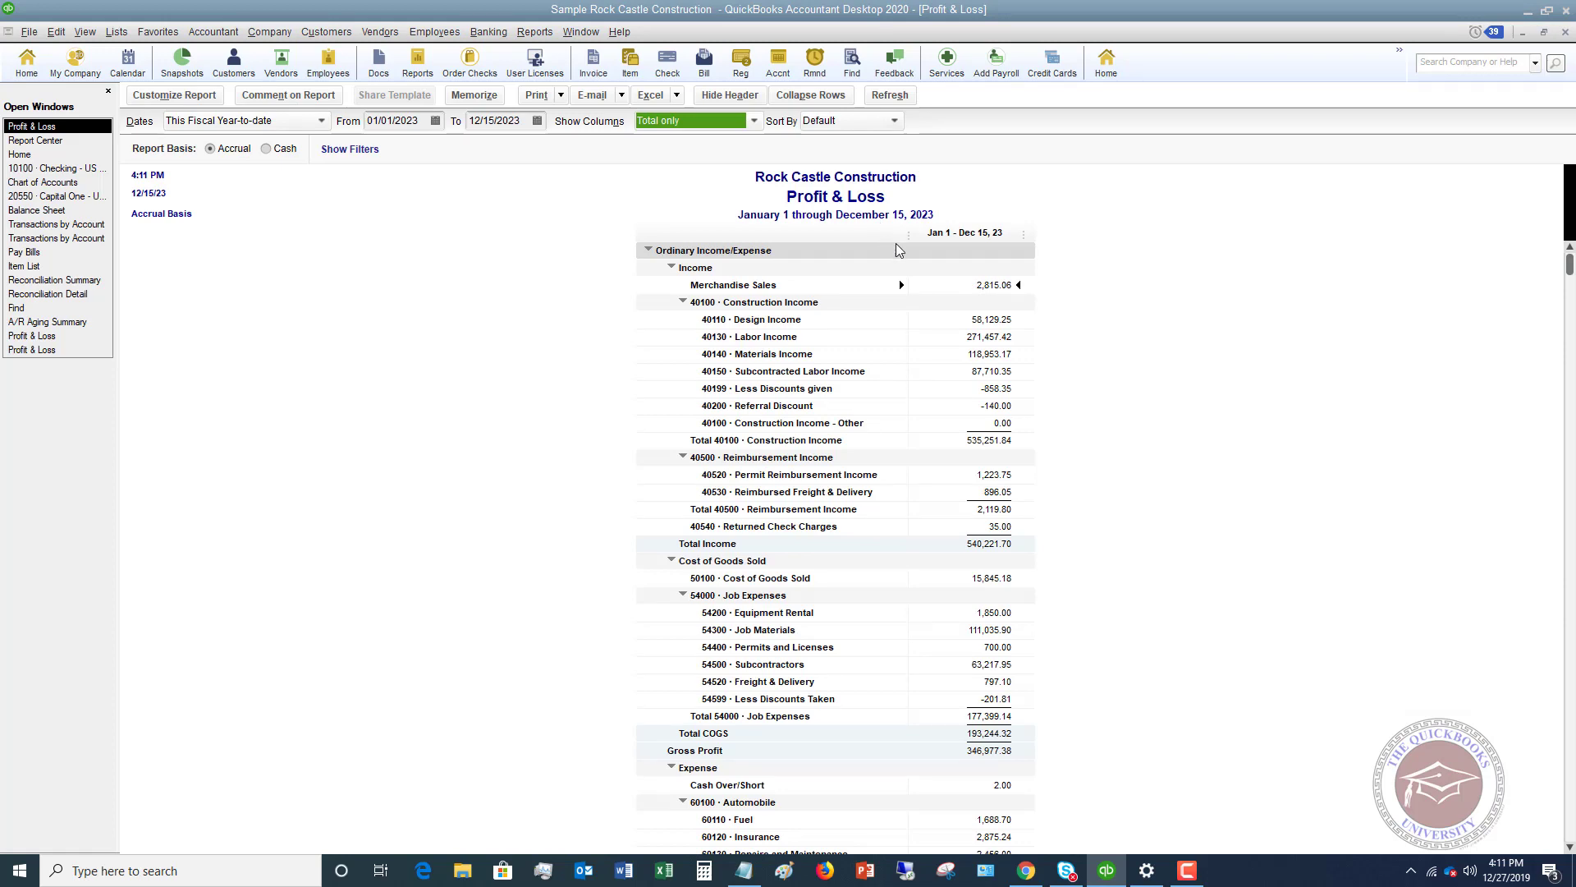
scroll(907, 435, "down", 15)
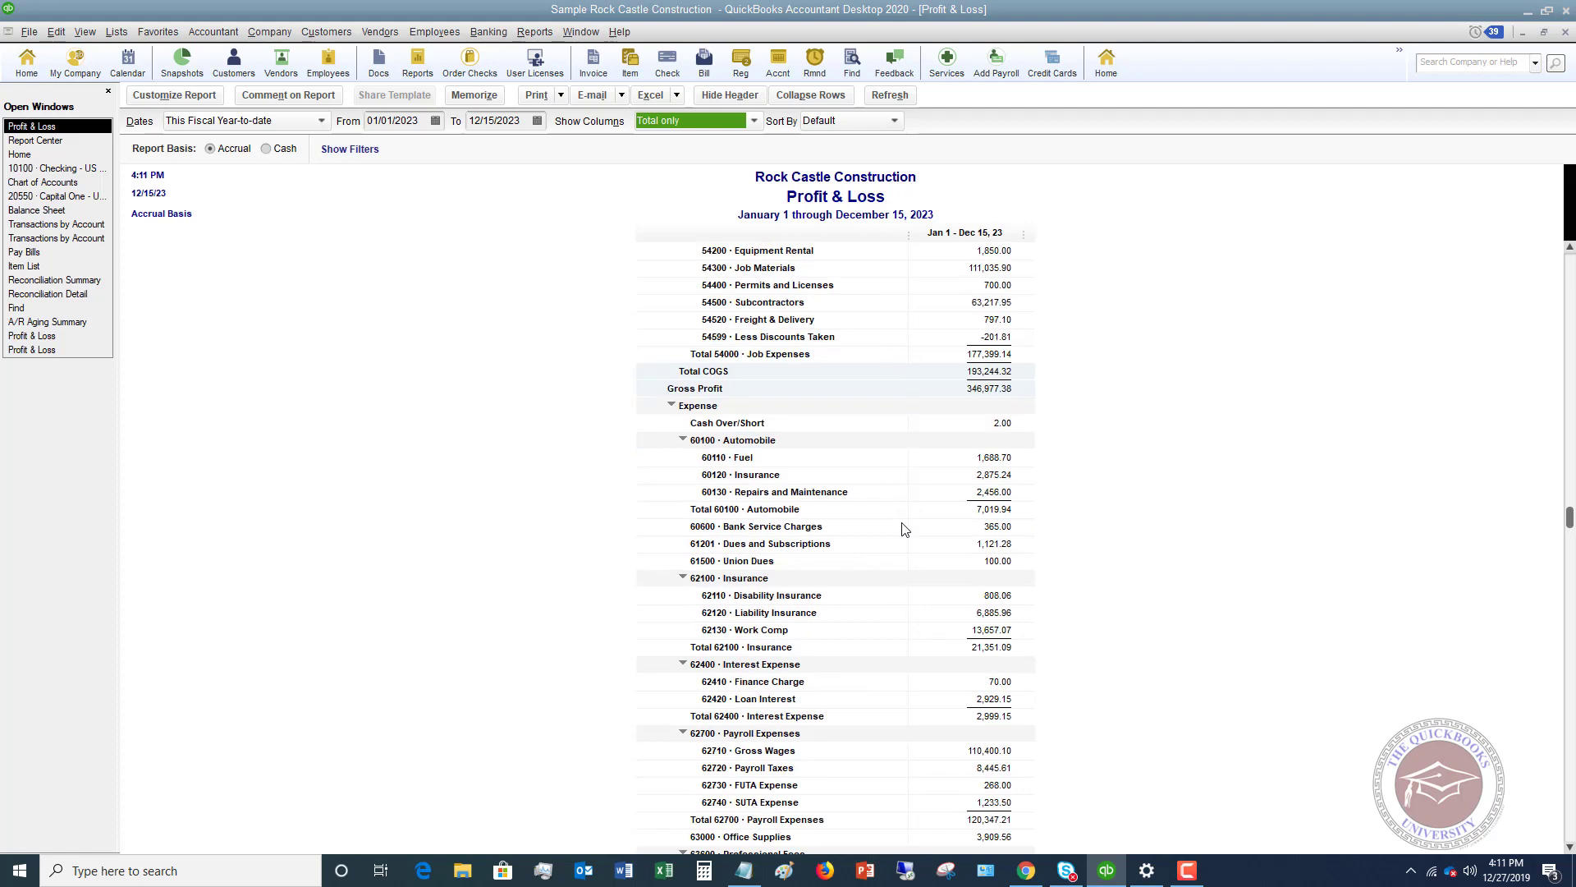
scroll(892, 513, "up", 15)
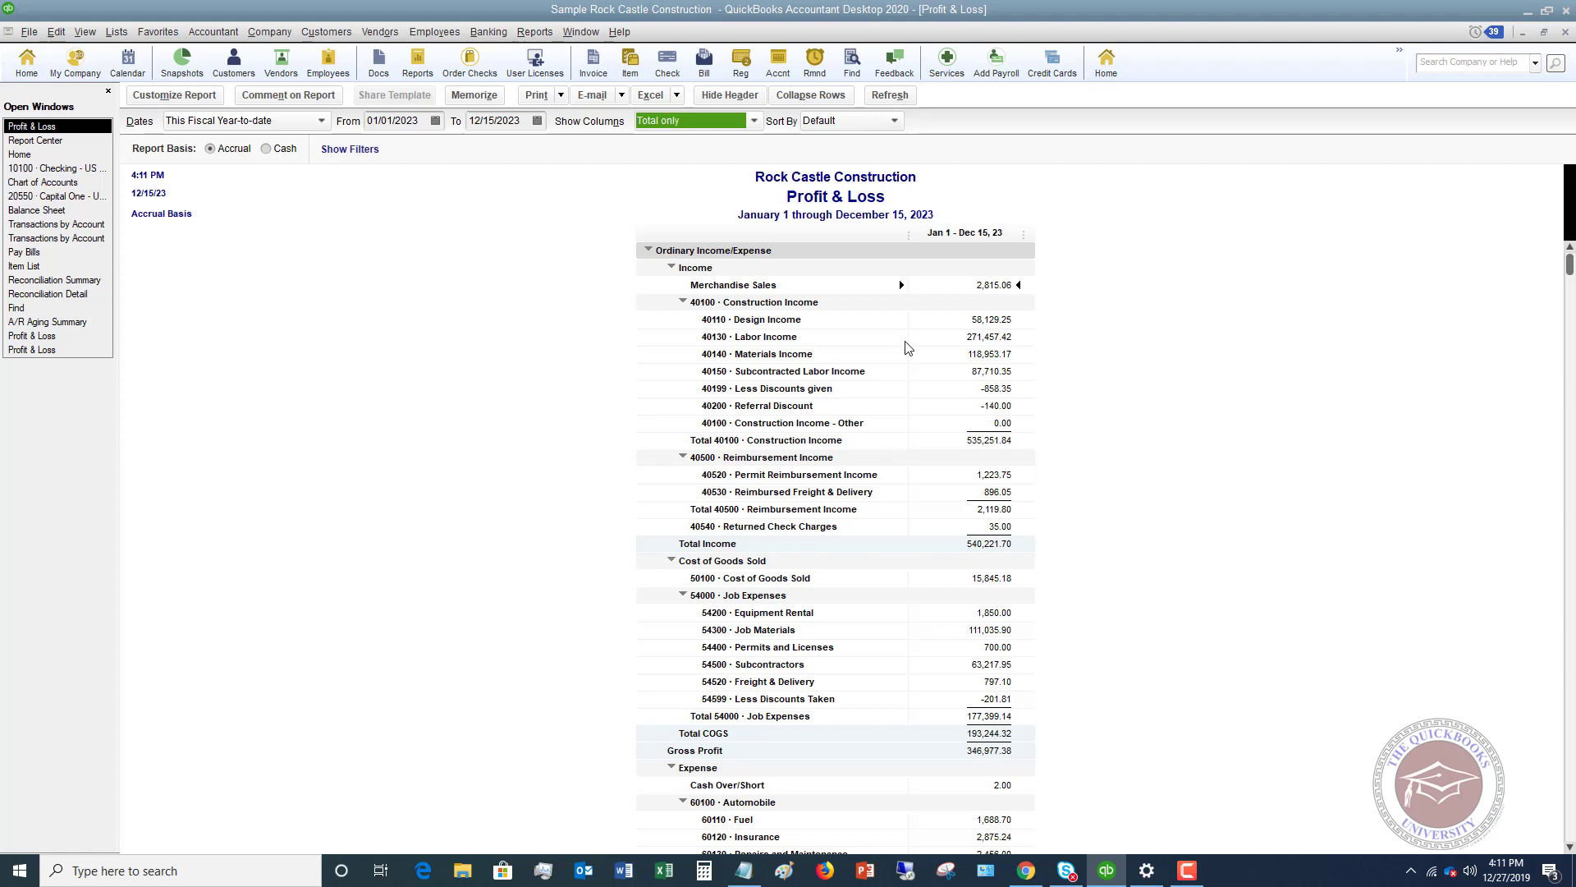
Step: Collapse all report rows, then expand only 40100 Construction Income into its sub-accounts
left_click(814, 97)
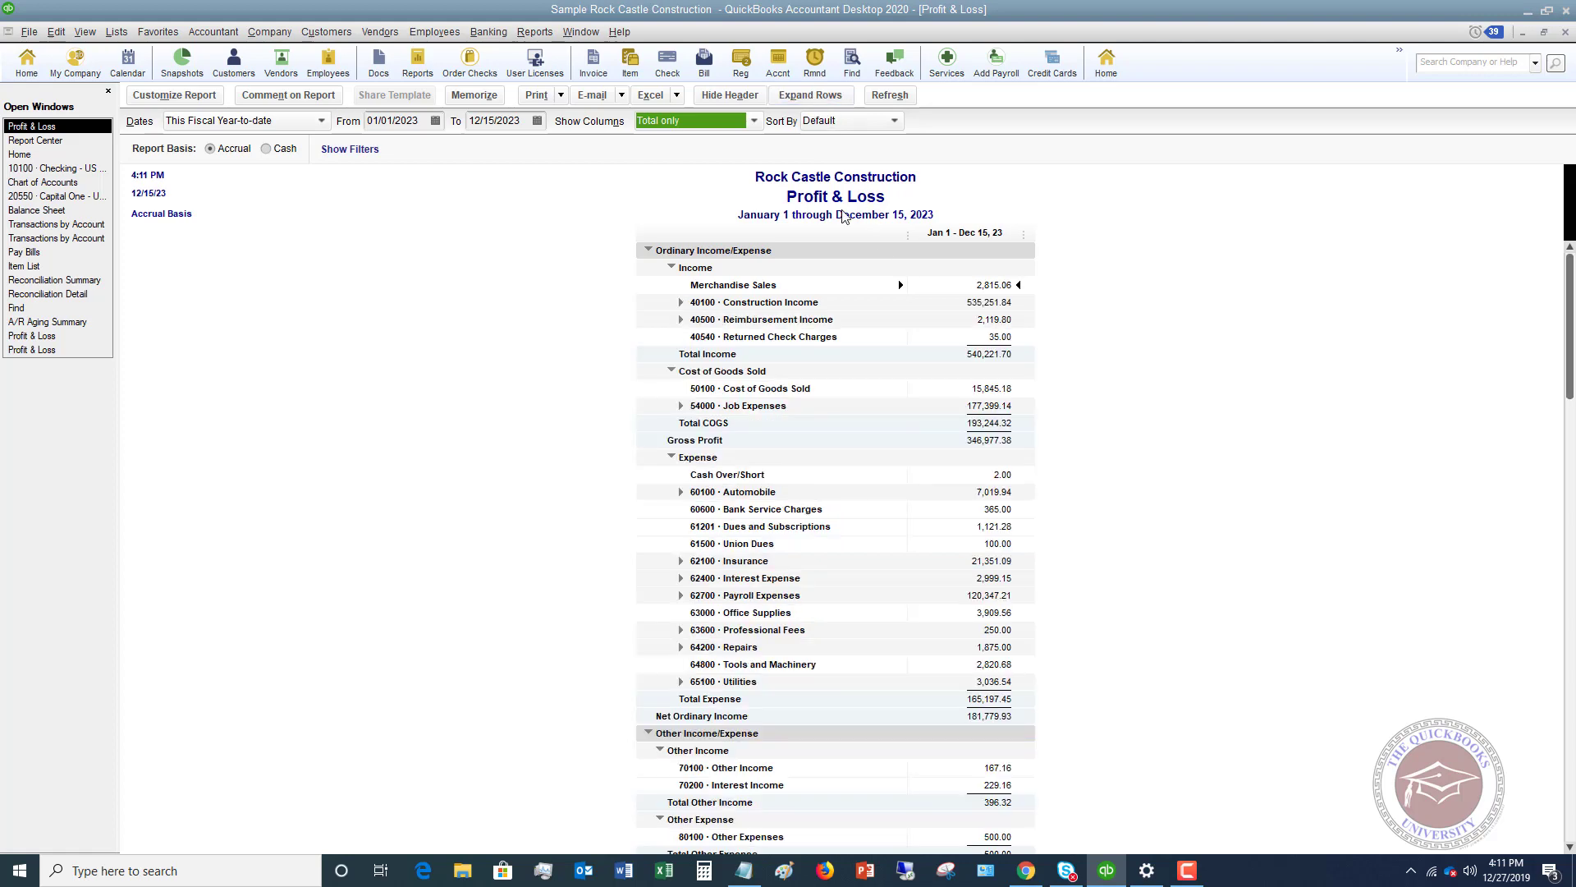
scroll(879, 312, "down", 1)
scroll(923, 464, "up", 1)
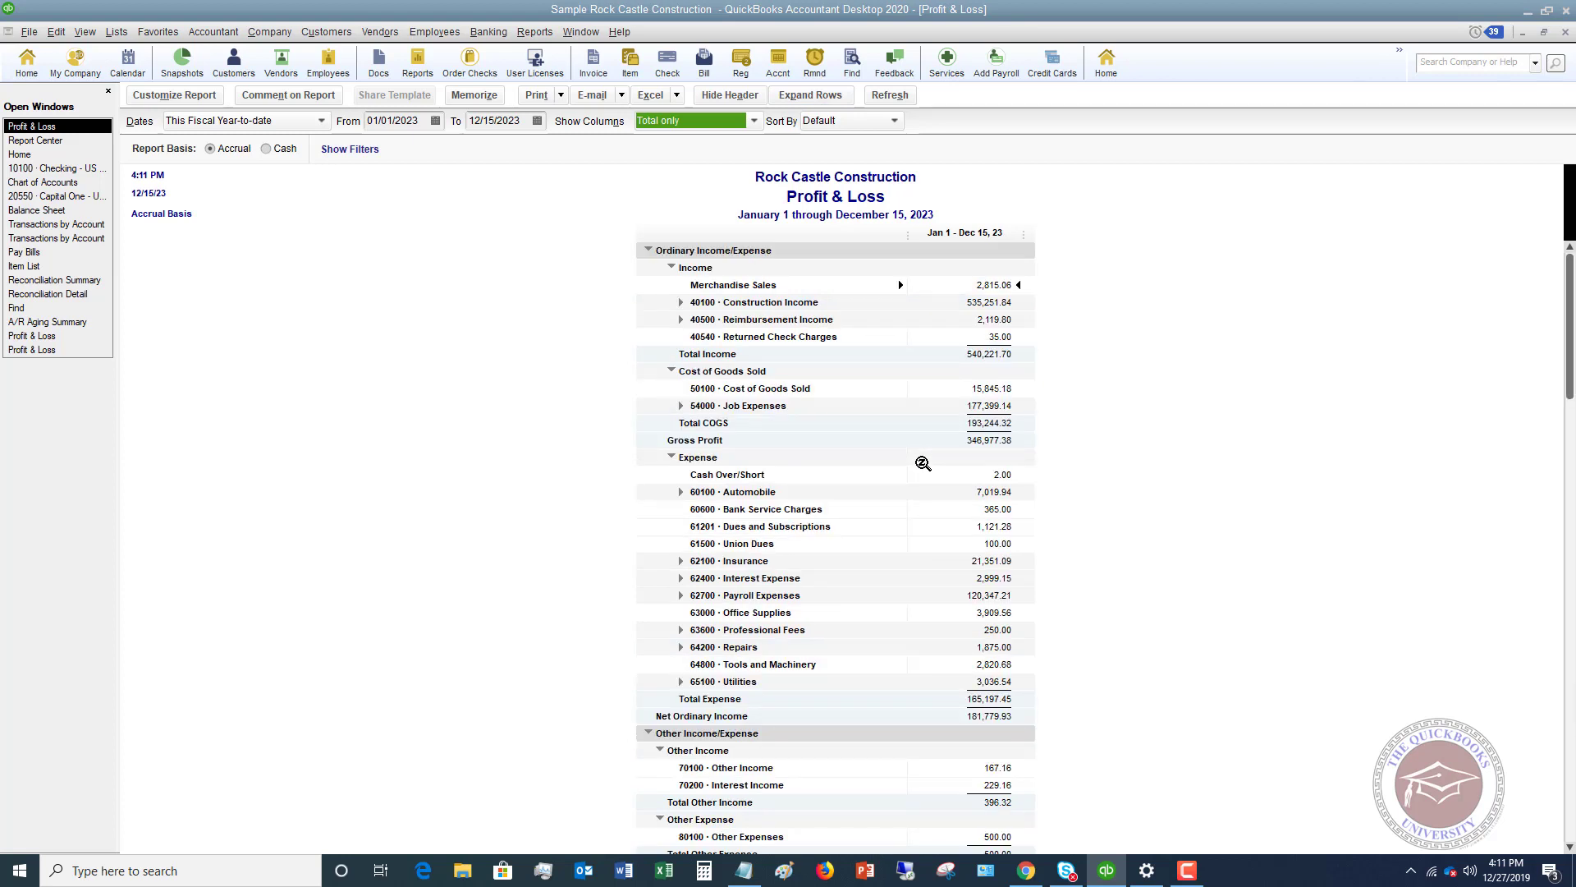
left_click(682, 302)
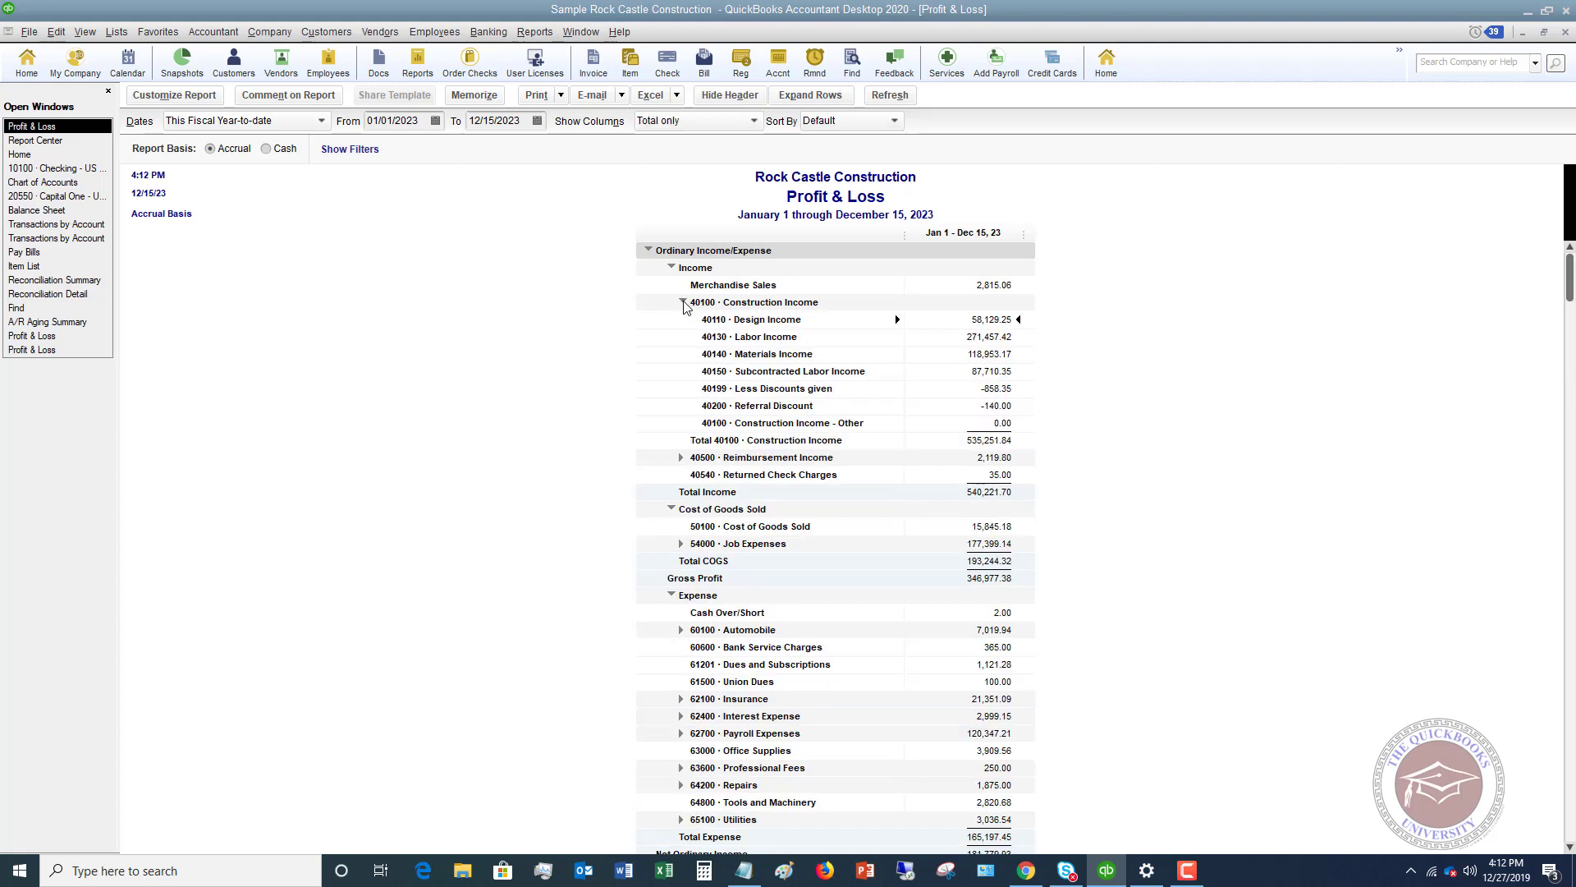
Step: Collapse 40100 Construction Income again, then expand all rows to show every subaccount
left_click(681, 302)
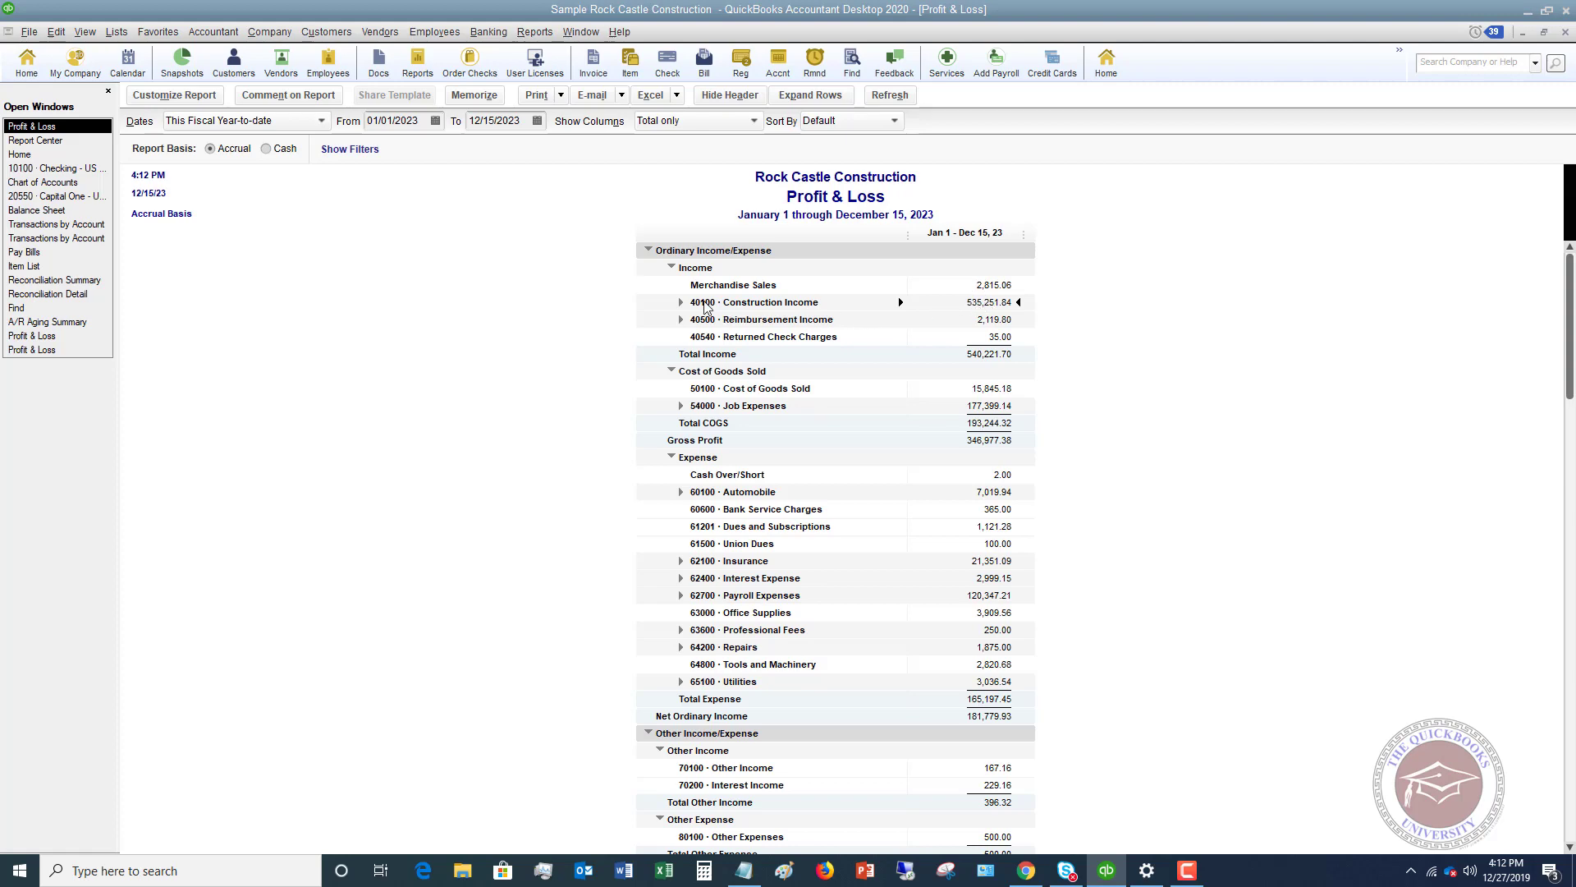
left_click(813, 96)
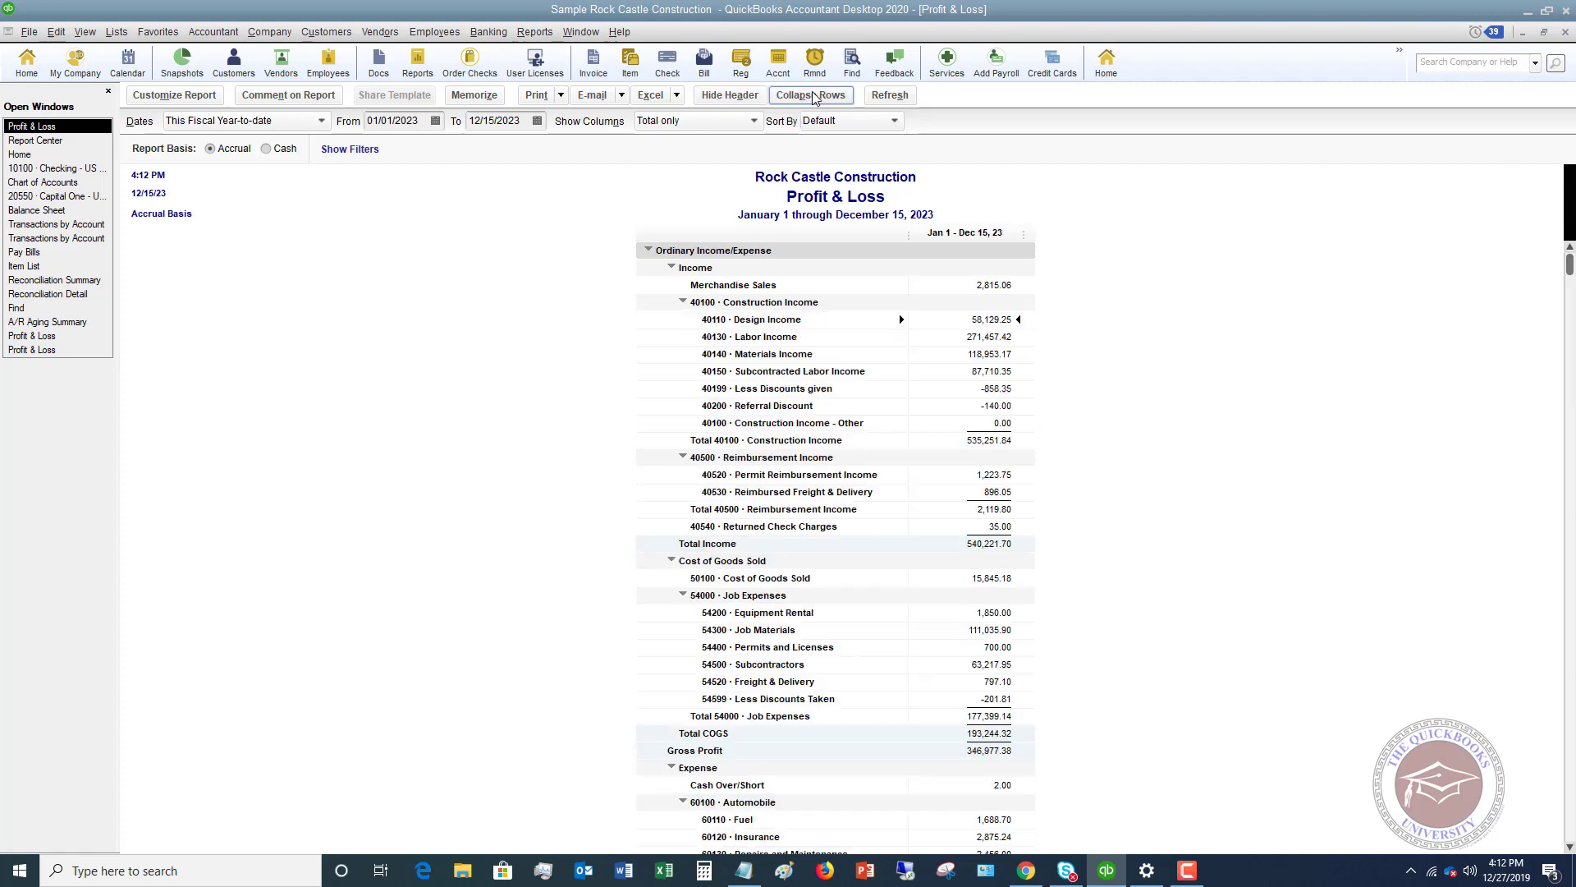
Step: Collapse rows to parent-account totals, leaving net ordinary income at 181,779.93
left_click(812, 96)
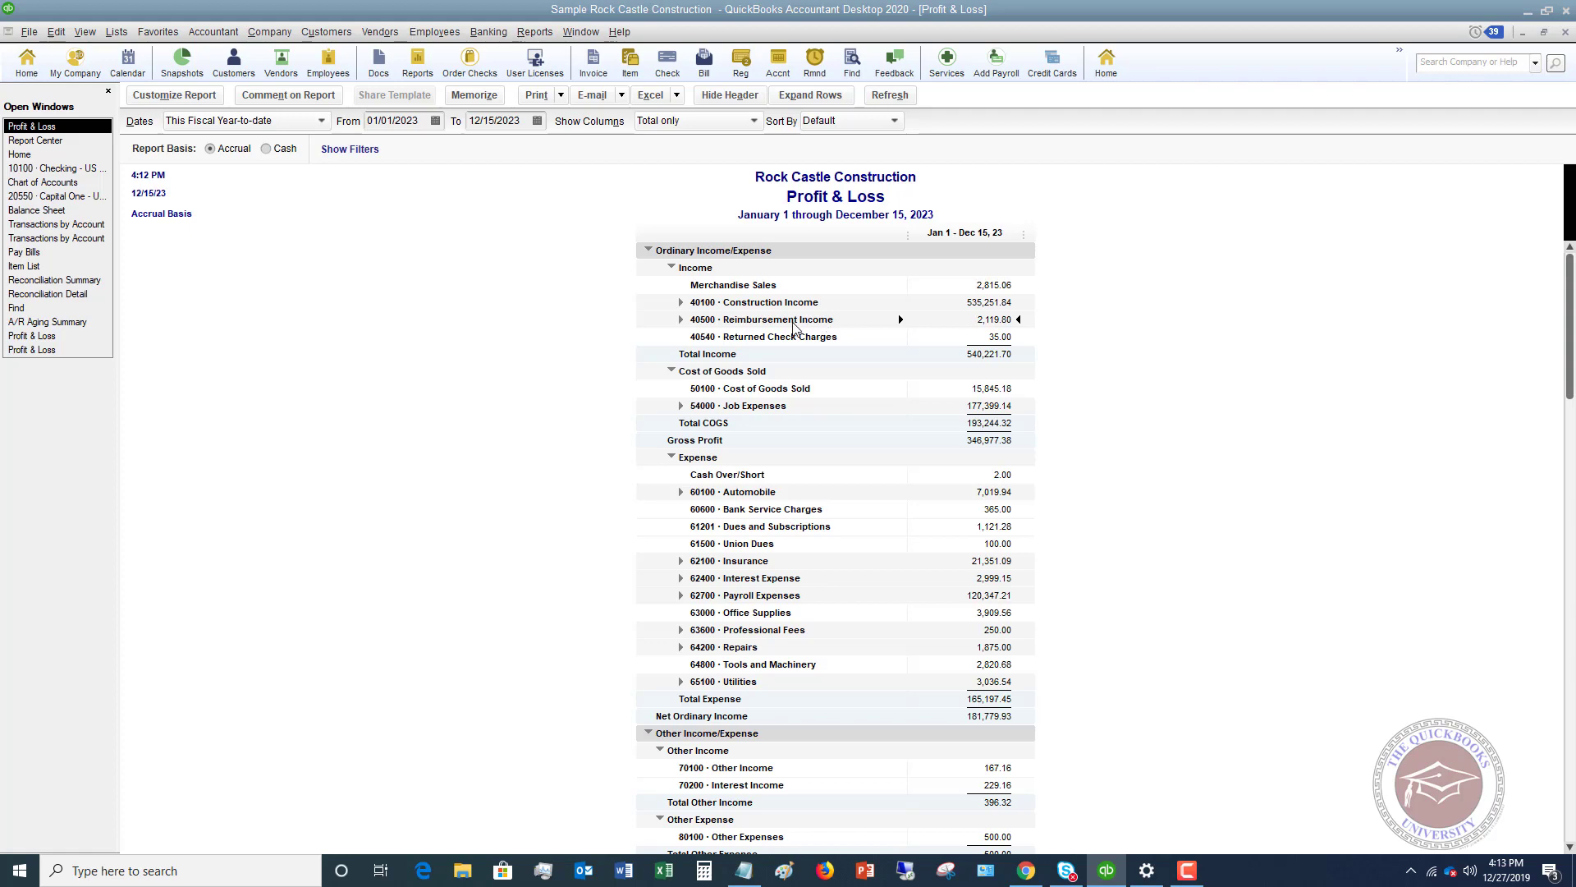
left_click(811, 95)
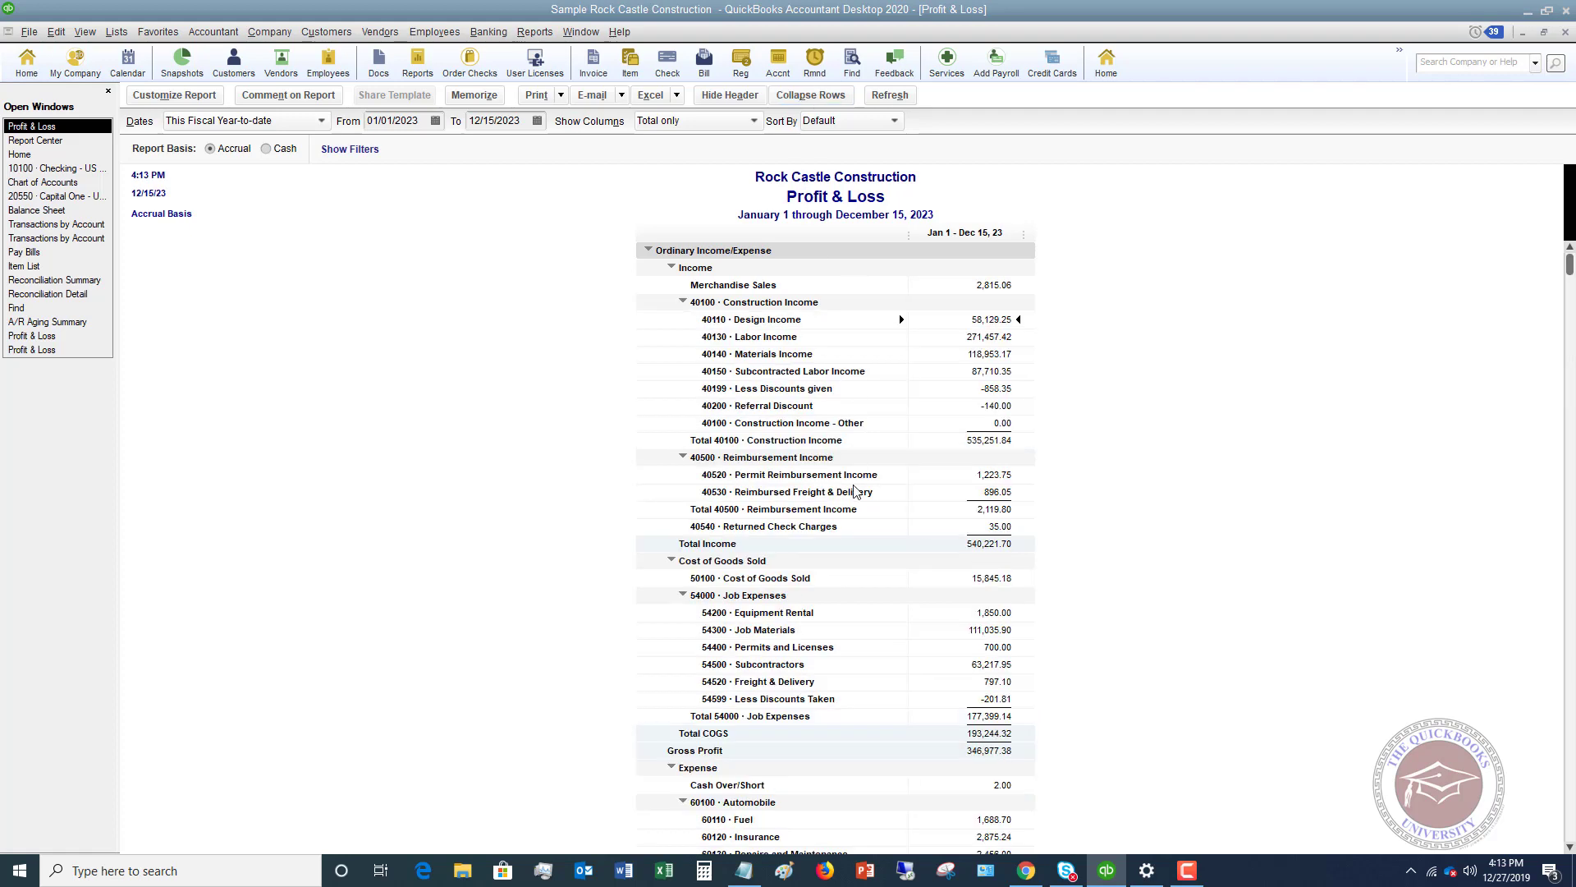
scroll(858, 491, "down", 2)
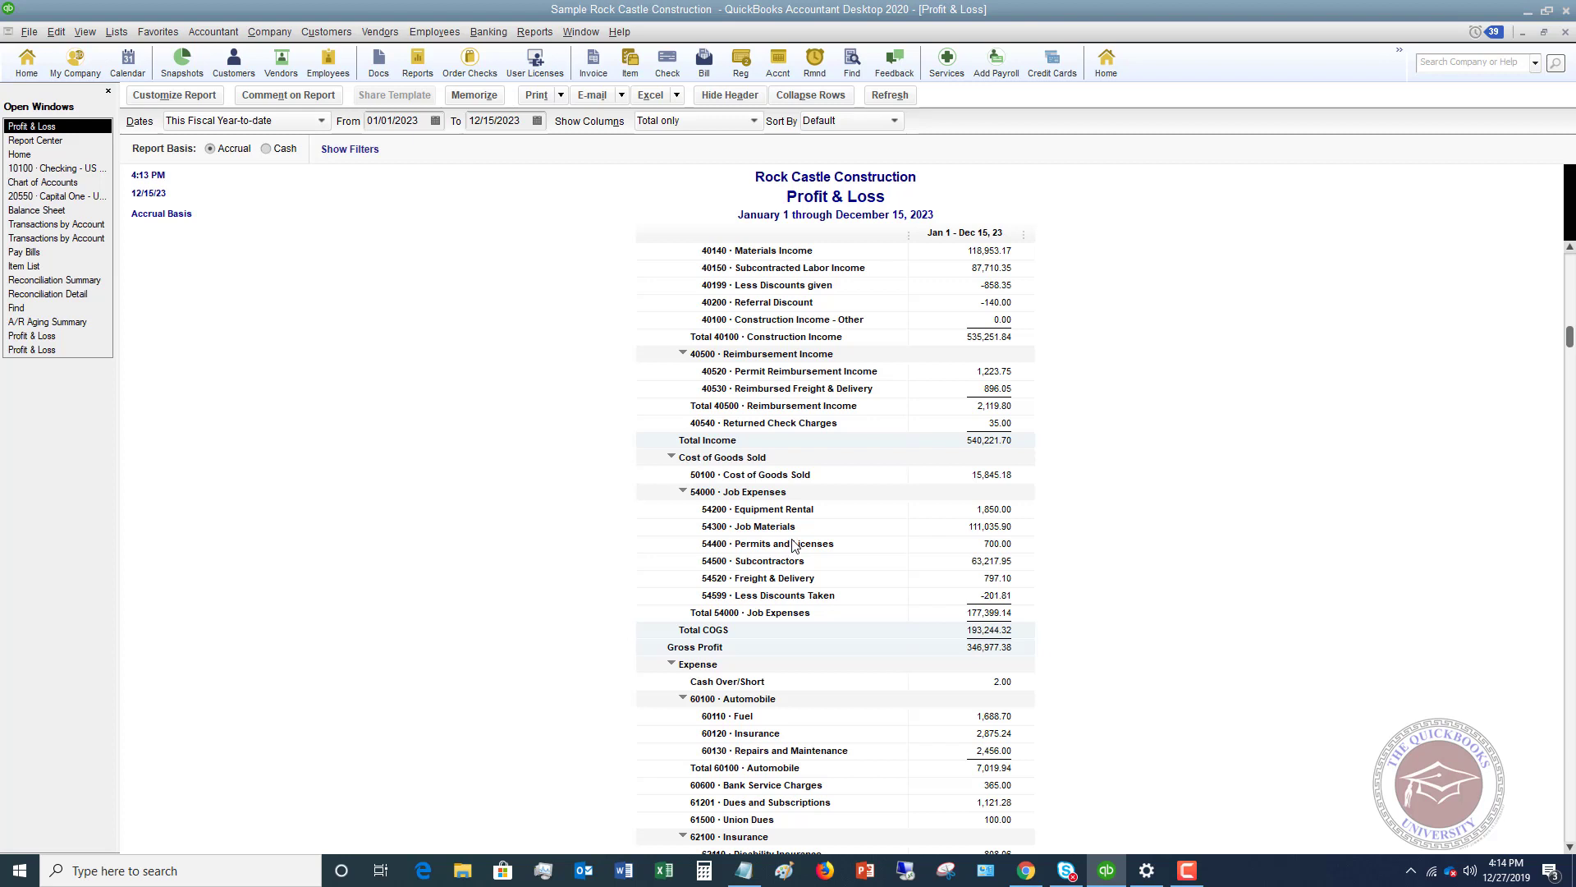
left_click(821, 96)
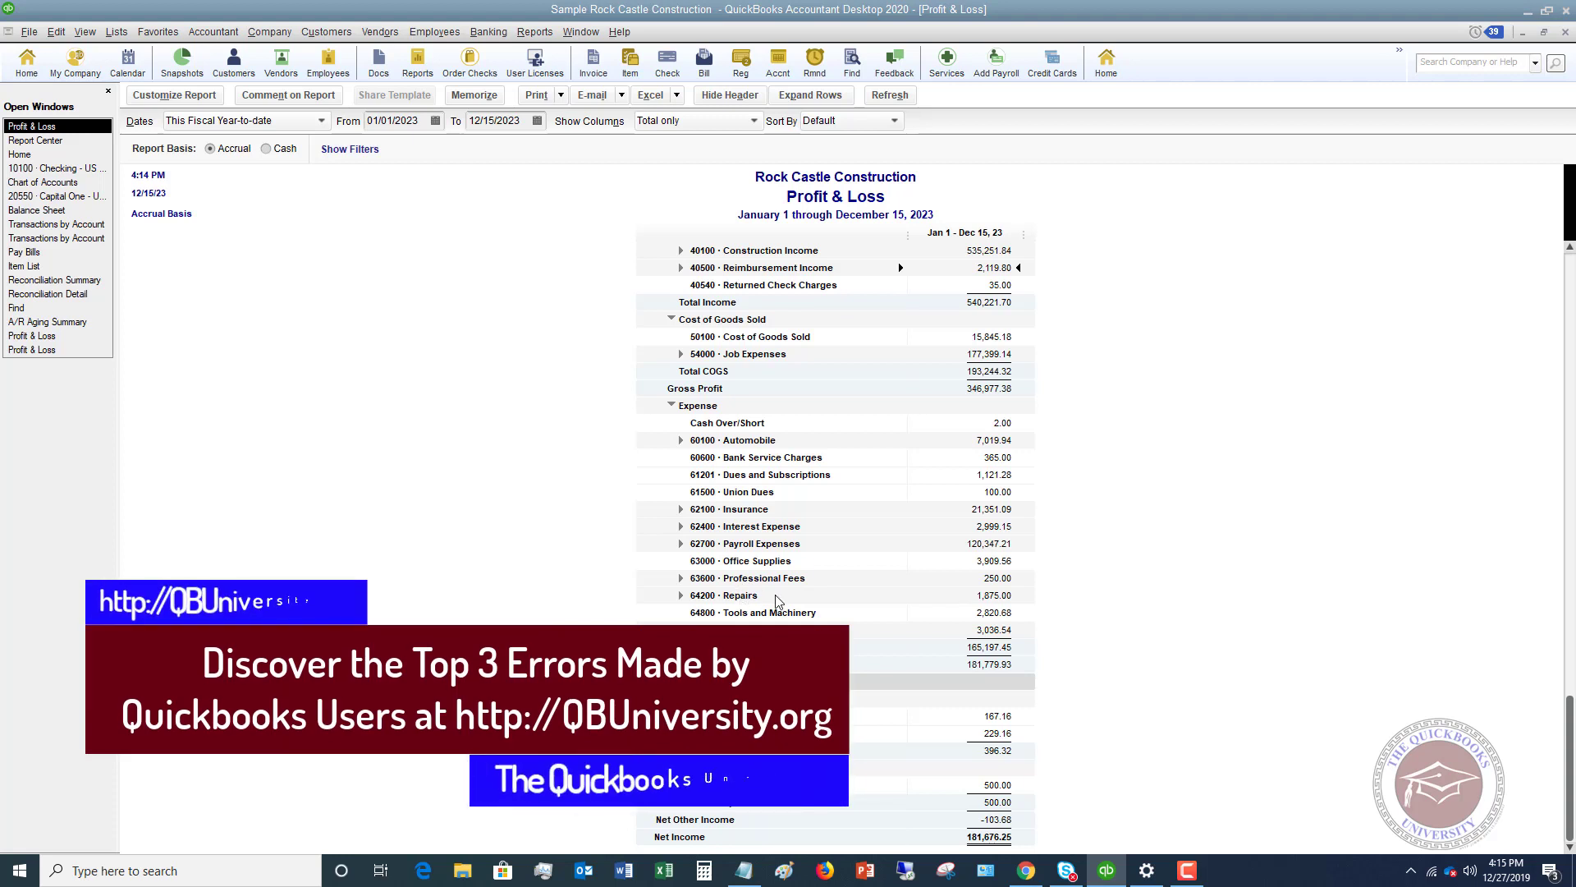
scroll(815, 550, "up", 1)
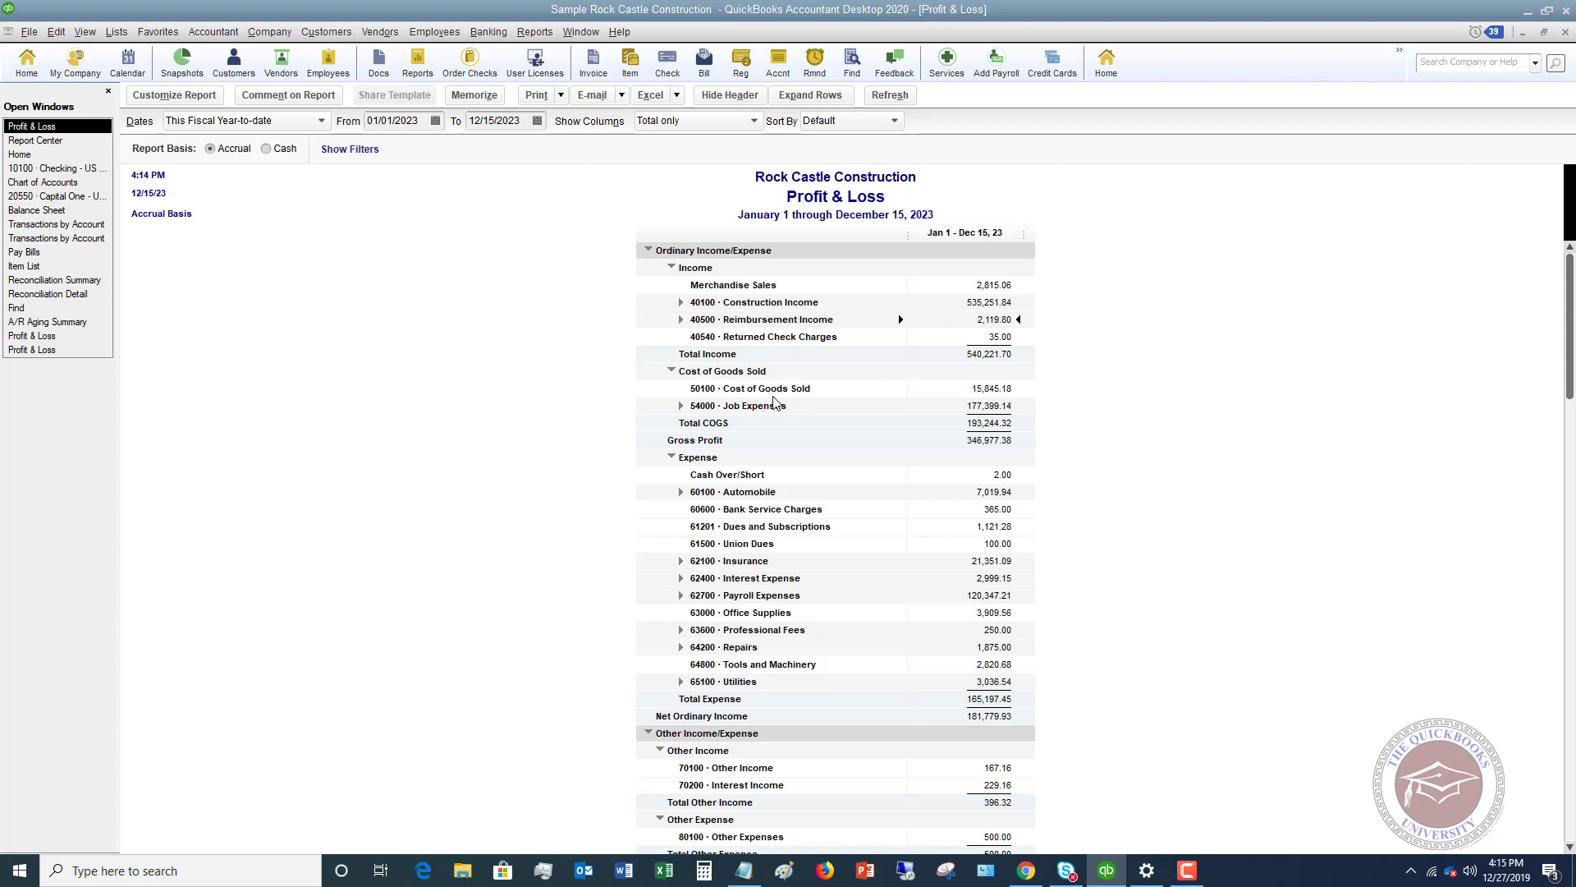
scroll(775, 427, "down", 1)
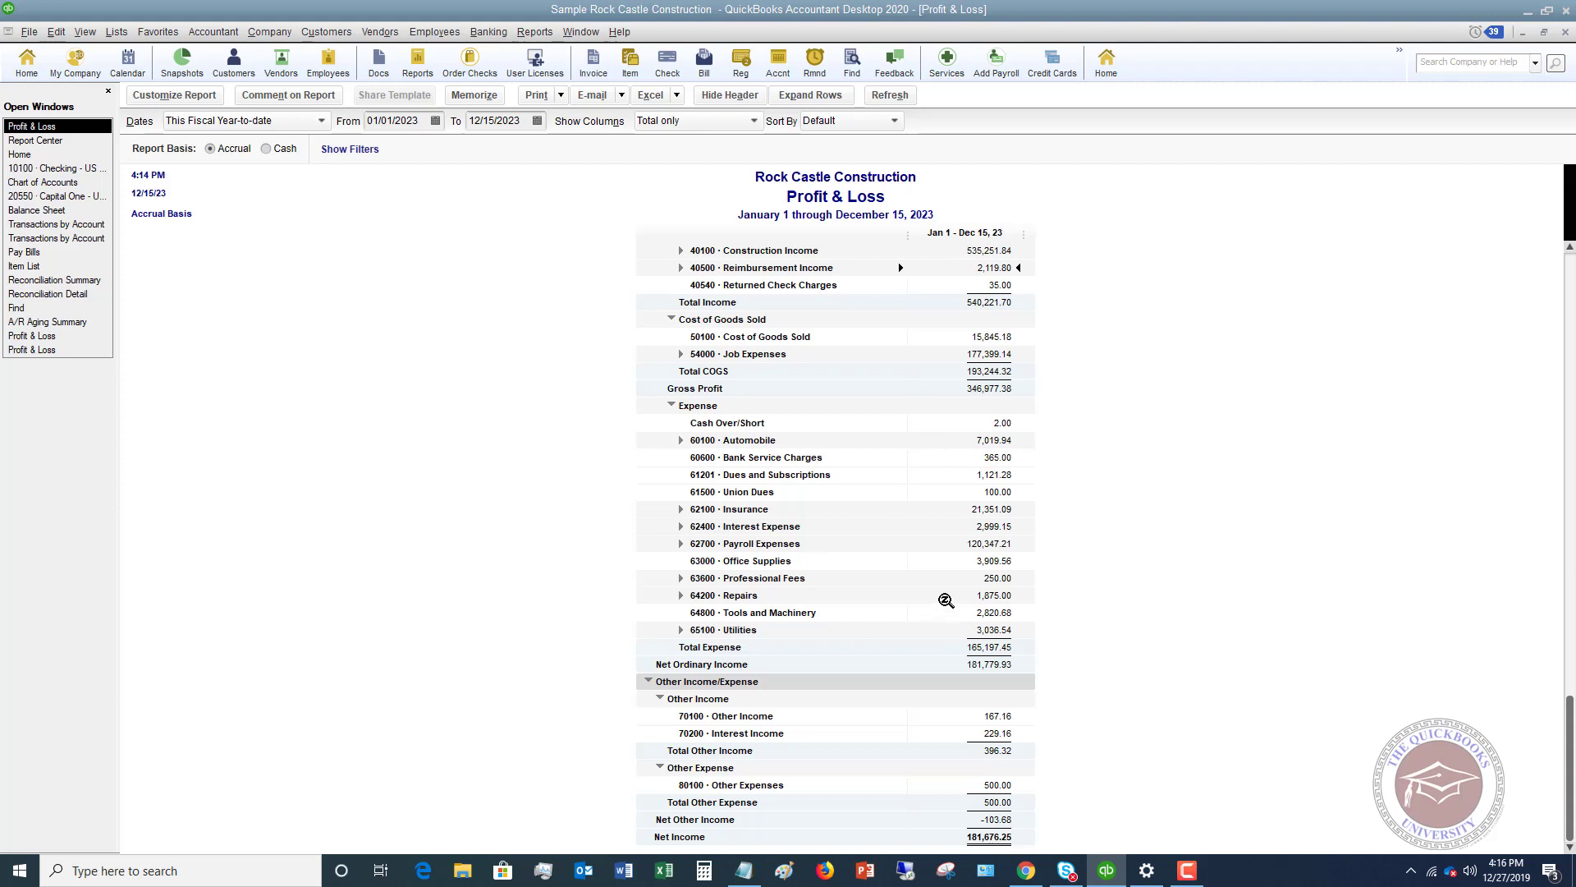
scroll(948, 603, "up", 1)
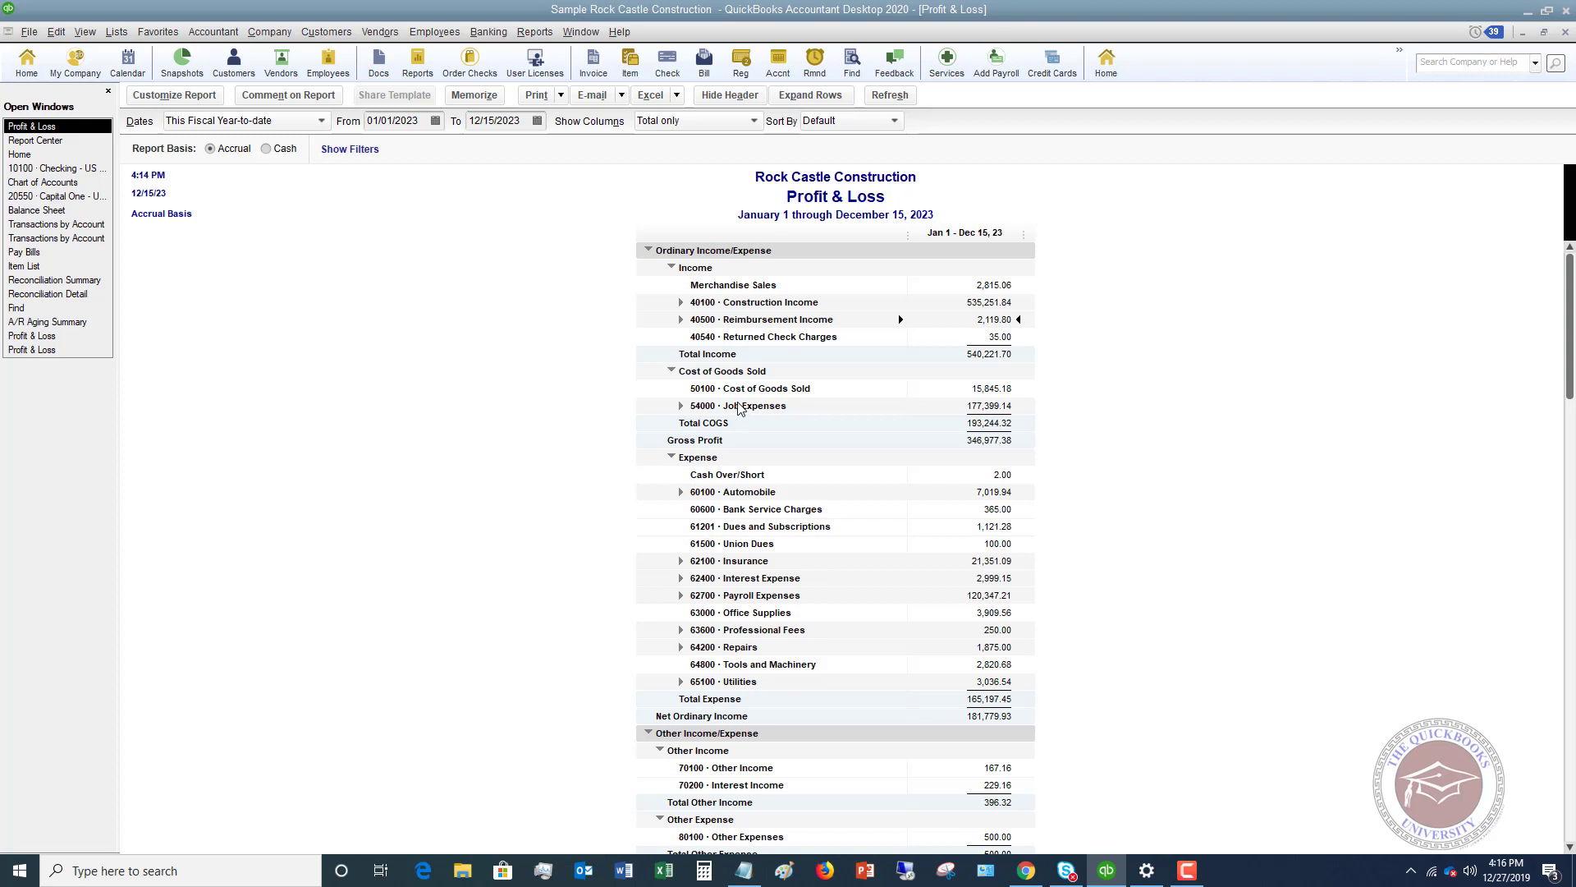
scroll(741, 408, "down", 1)
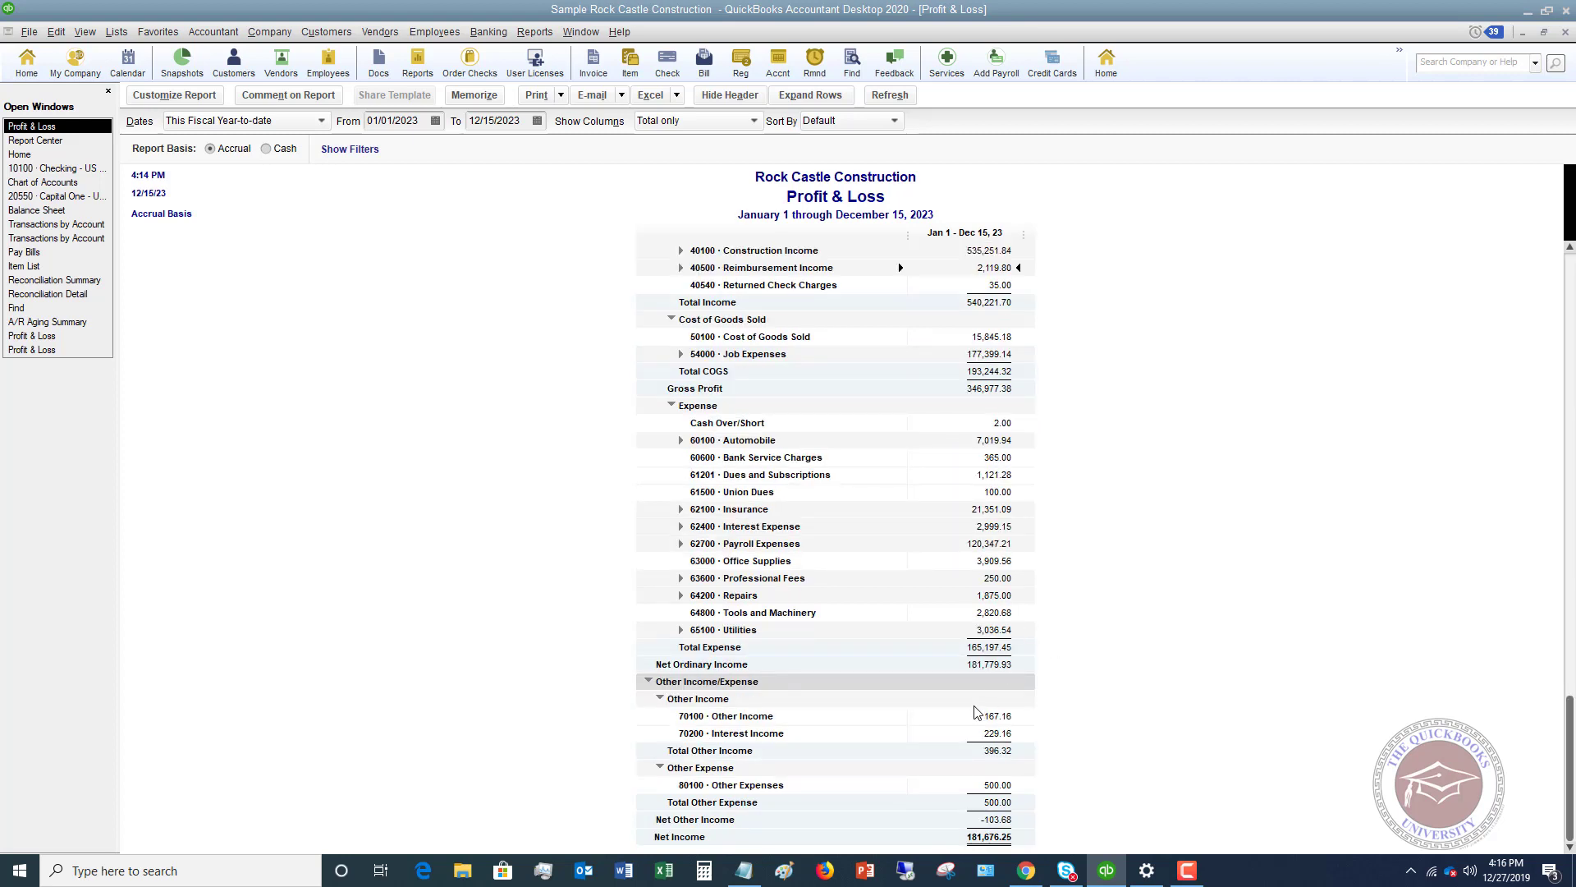
scroll(855, 538, "up", 1)
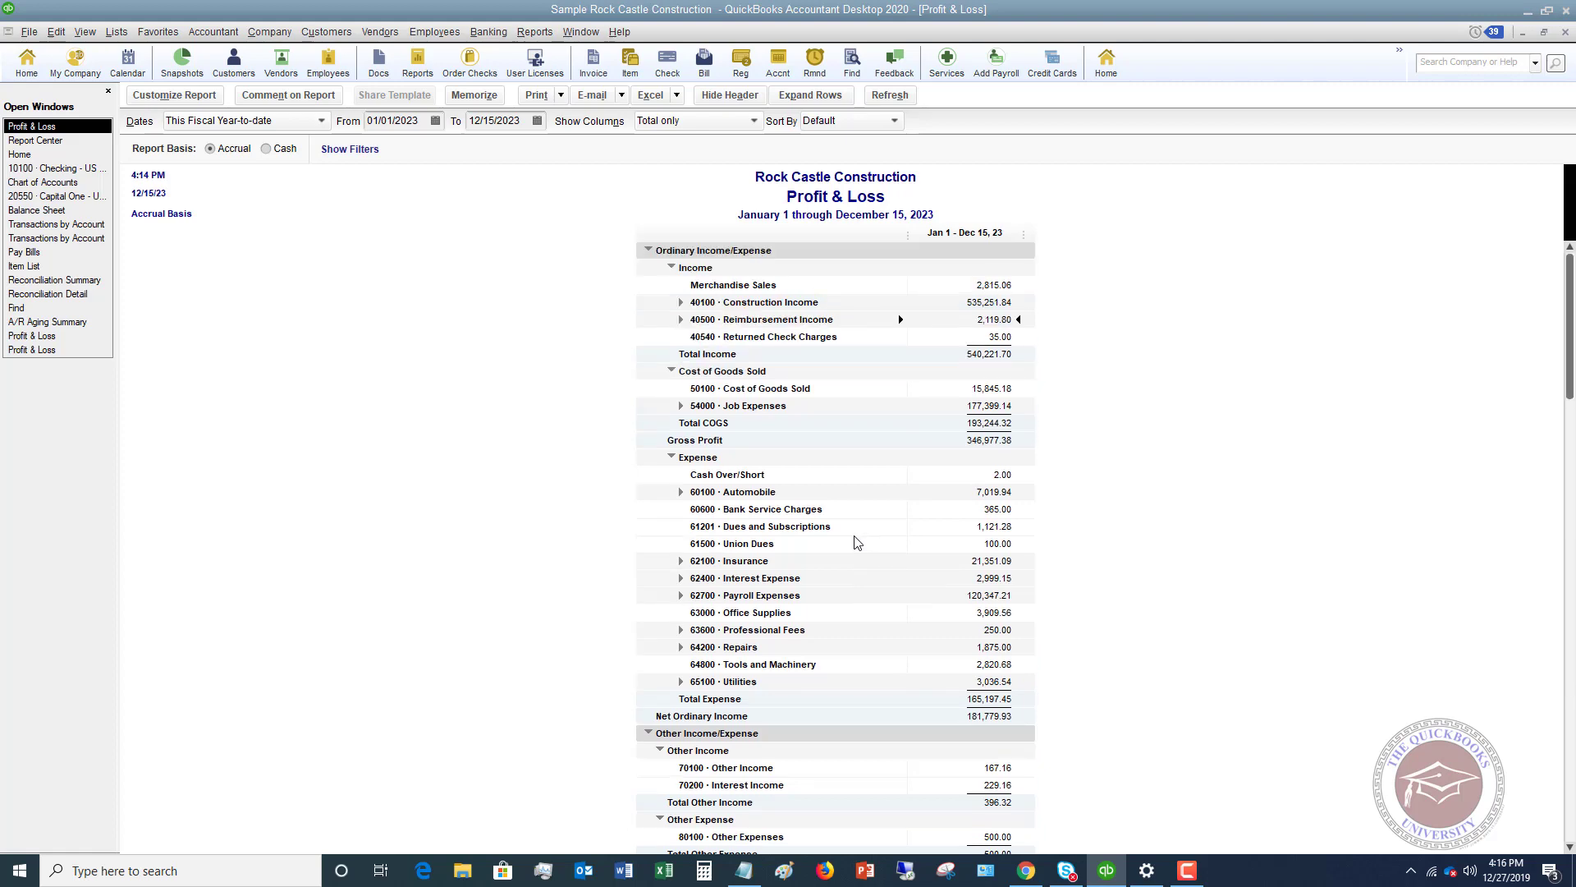
Step: Set Show Columns to Month, giving Jan 23 through Dec 1–15, 23 plus TOTAL
left_click(704, 123)
left_click(660, 256)
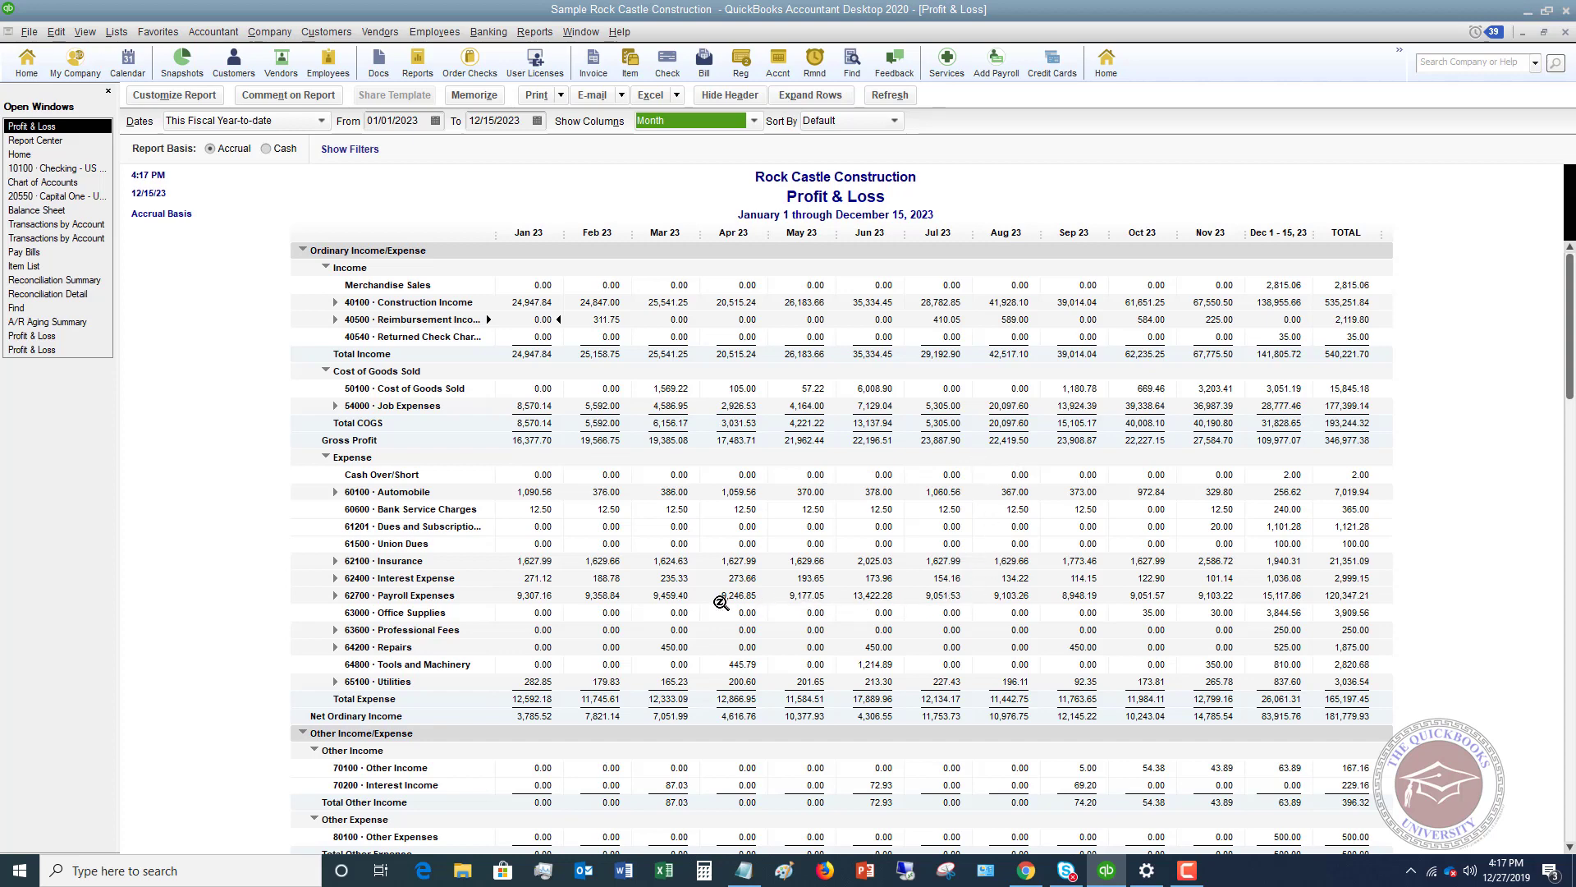
left_click(872, 596)
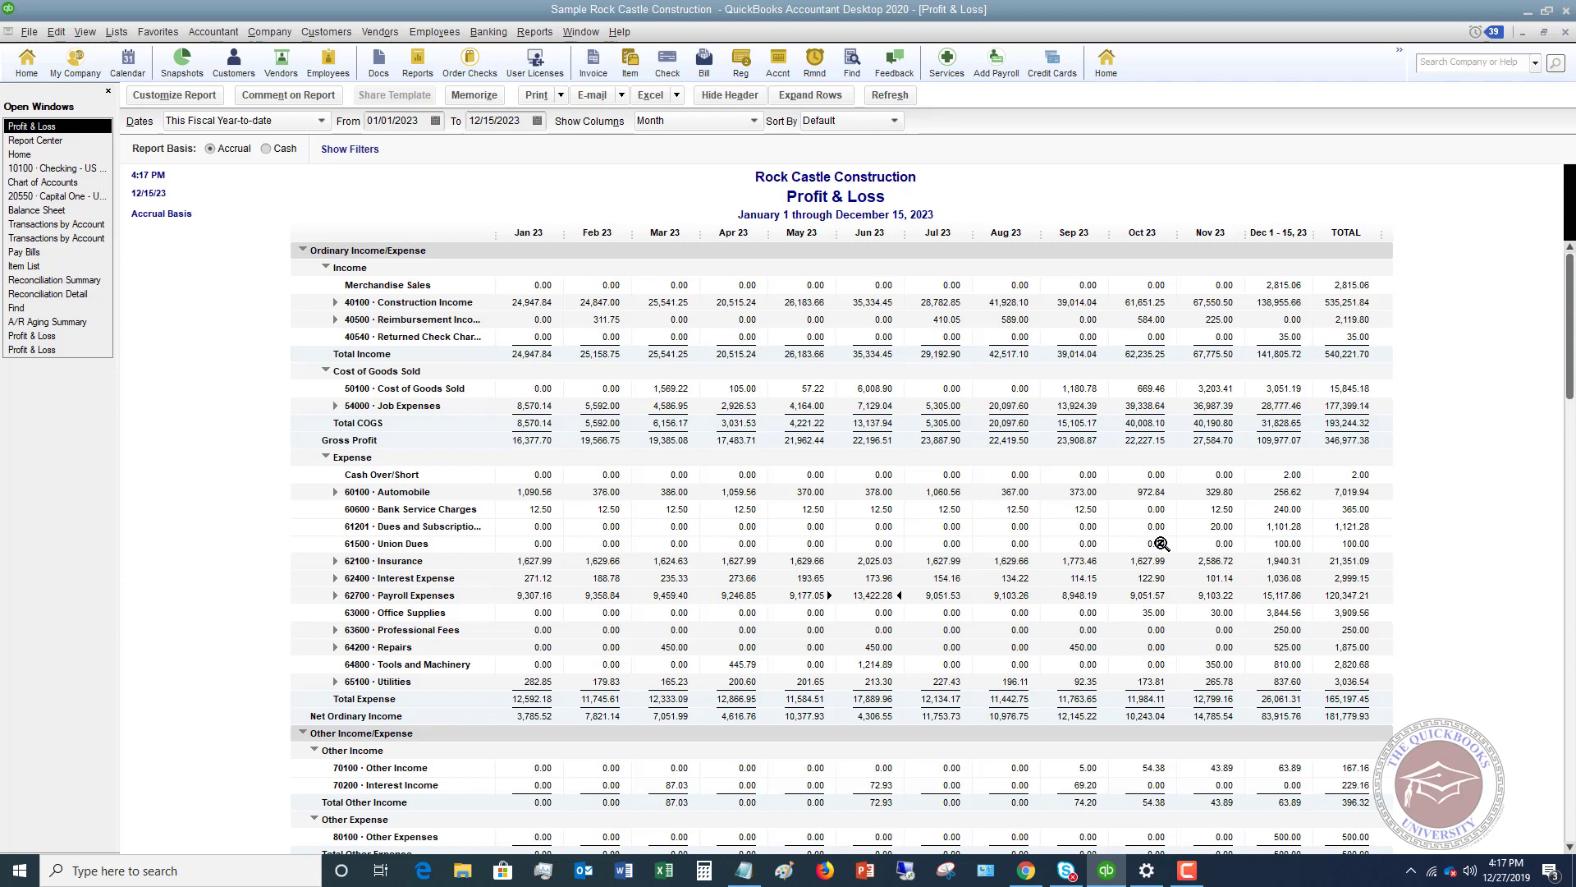
scroll(715, 604, "down", 1)
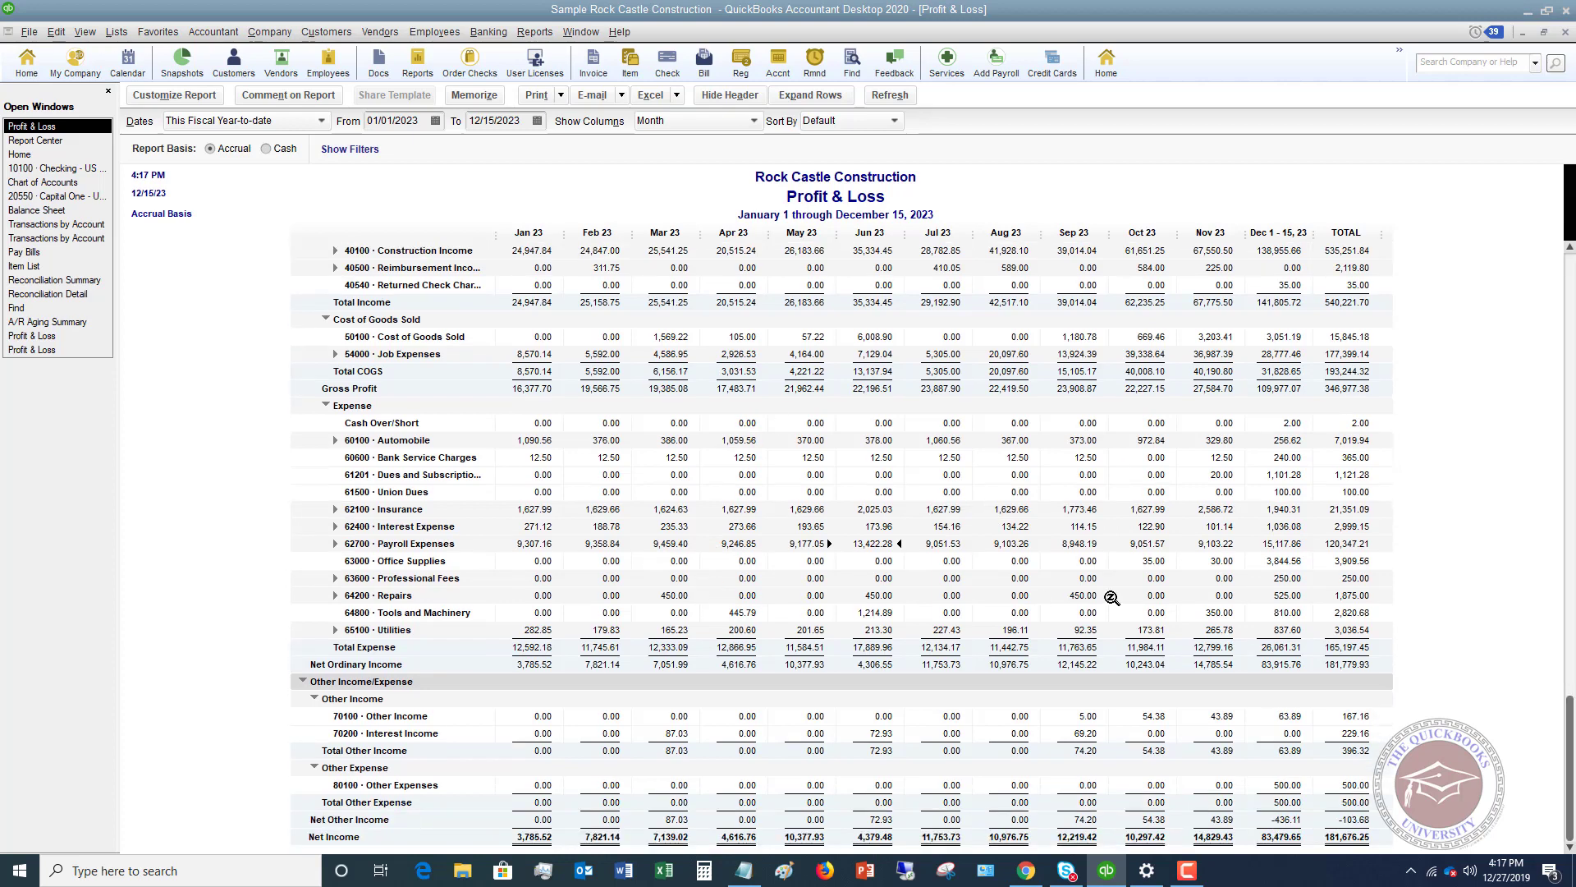
scroll(1124, 543, "up", 1)
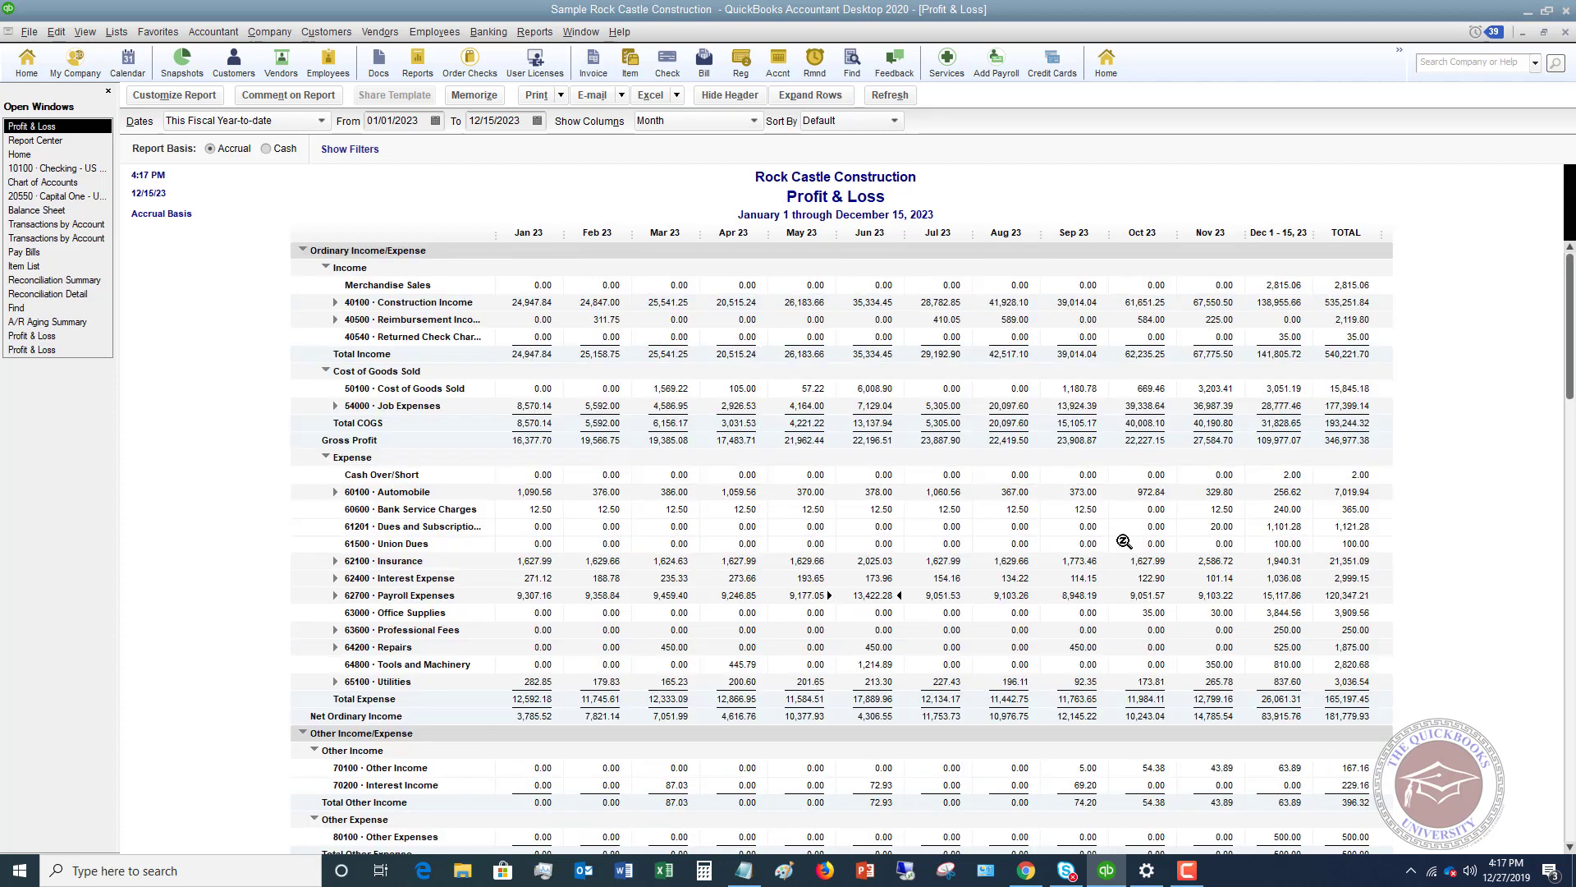